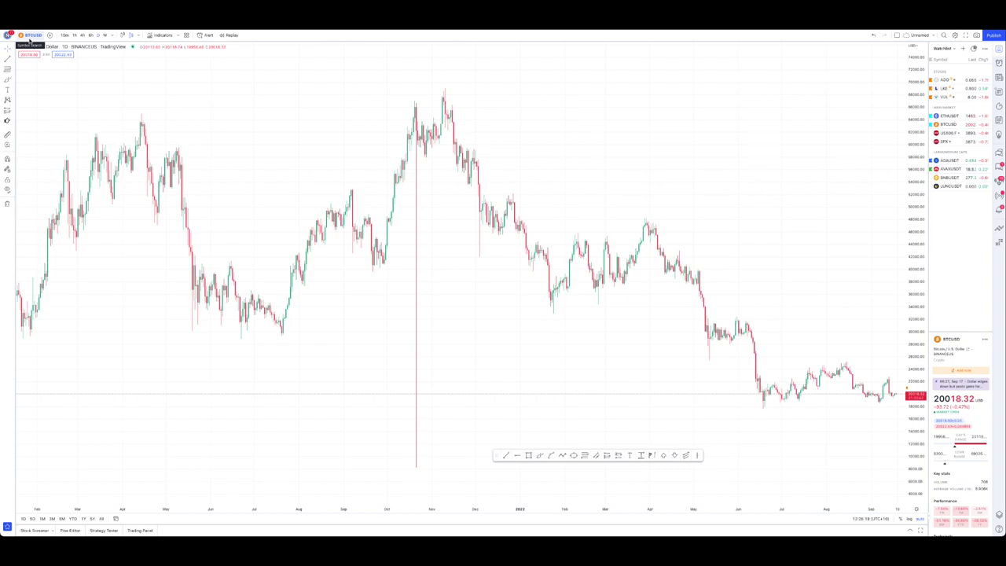
left_click(30, 37)
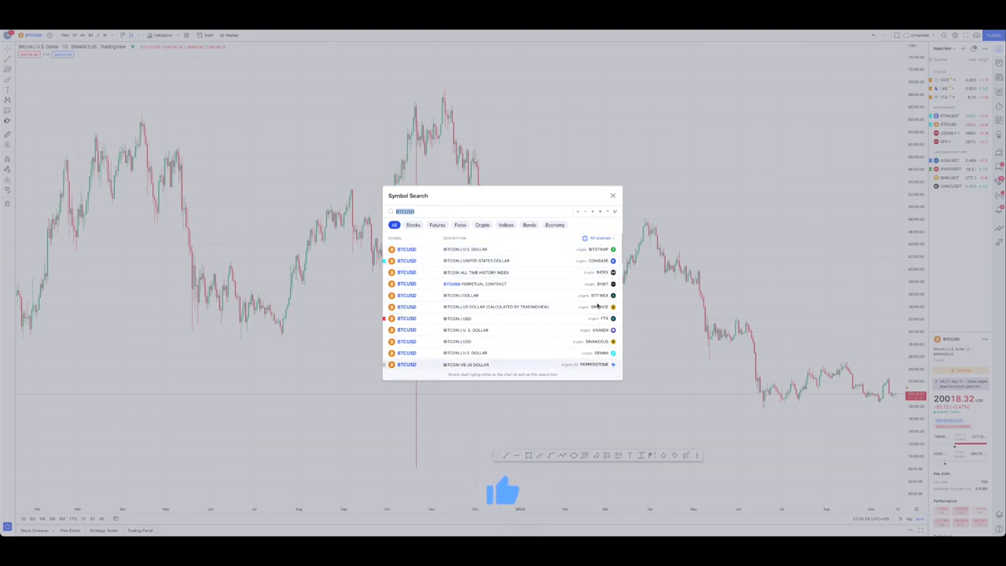
left_click(631, 386)
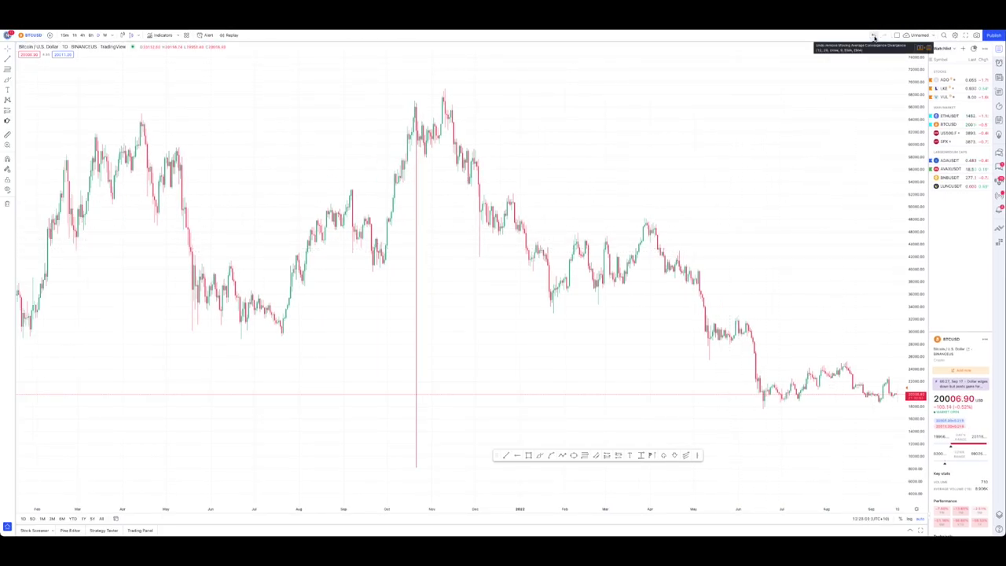
left_click(932, 35)
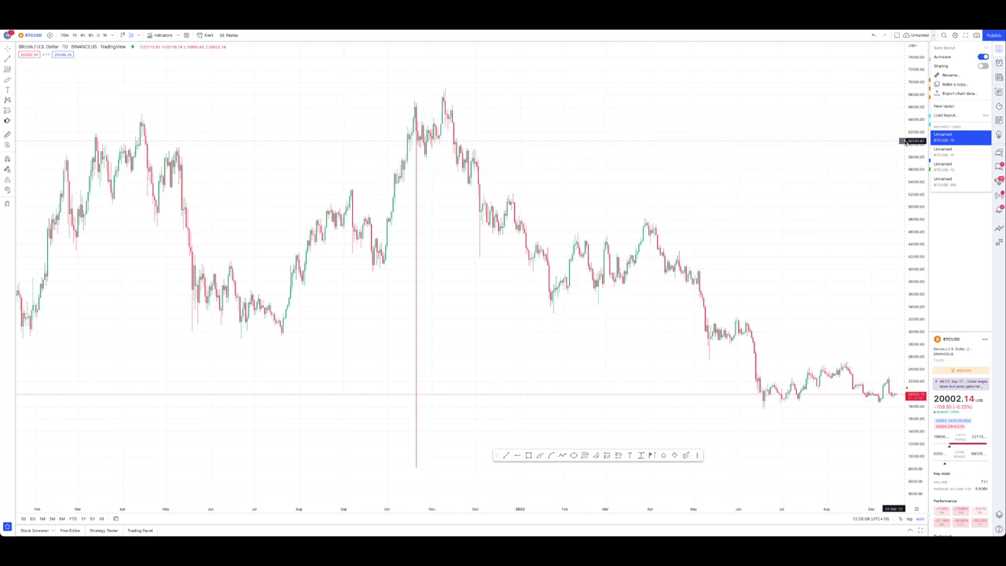
left_click(755, 221)
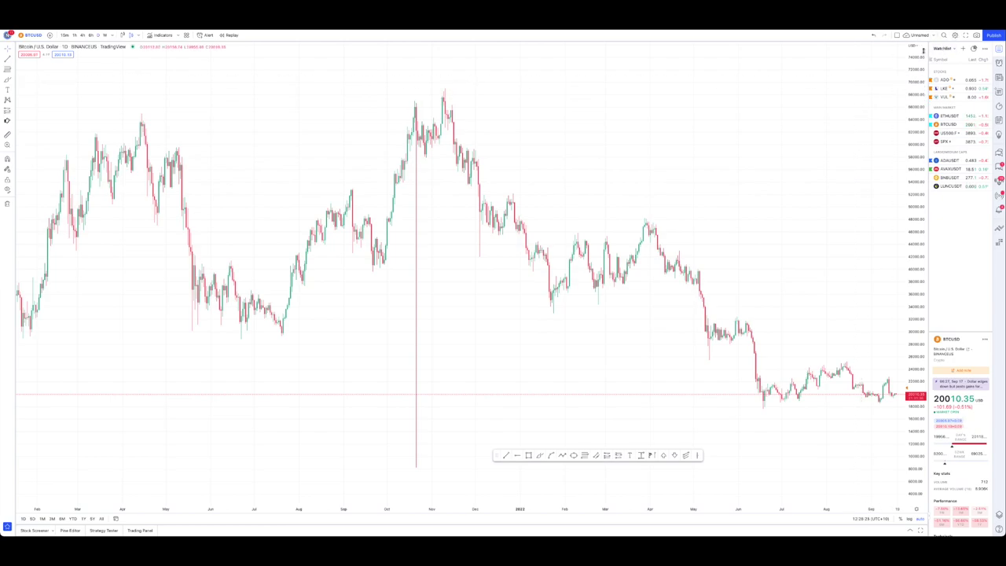
- Open a snapshot of the Bitcoin chart as an image in a new tab, view it, and close the tab
left_click(977, 35)
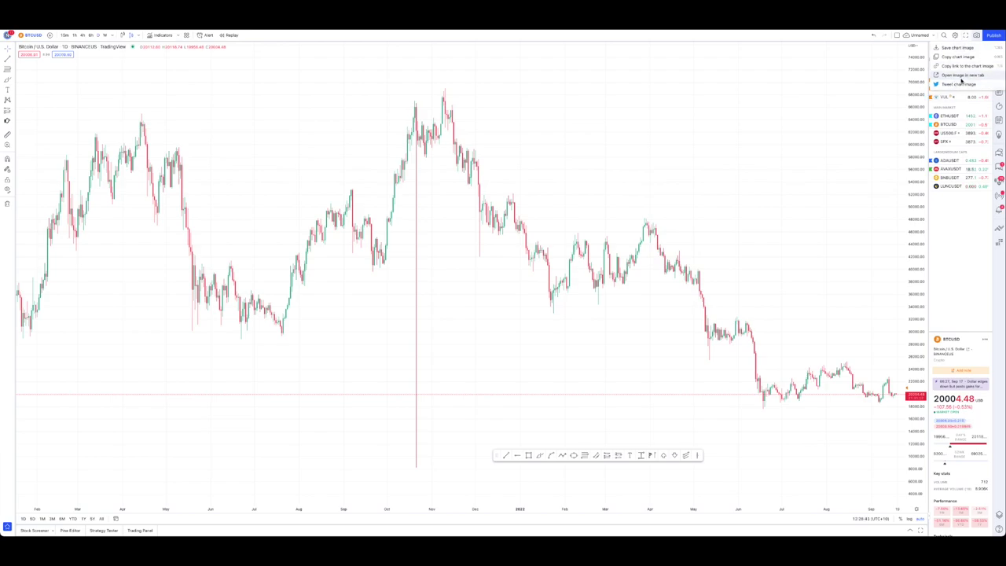
left_click(962, 76)
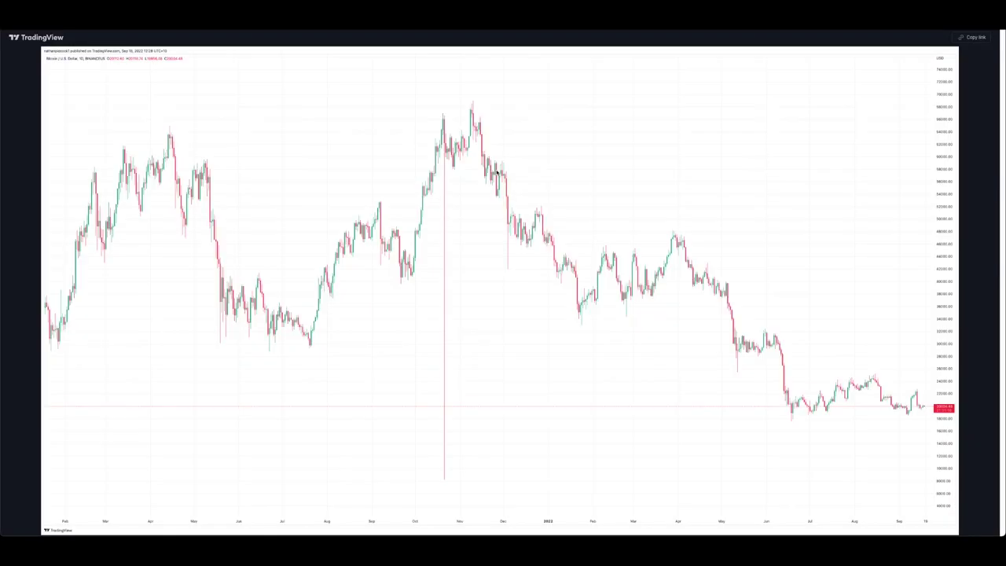
right_click(579, 194)
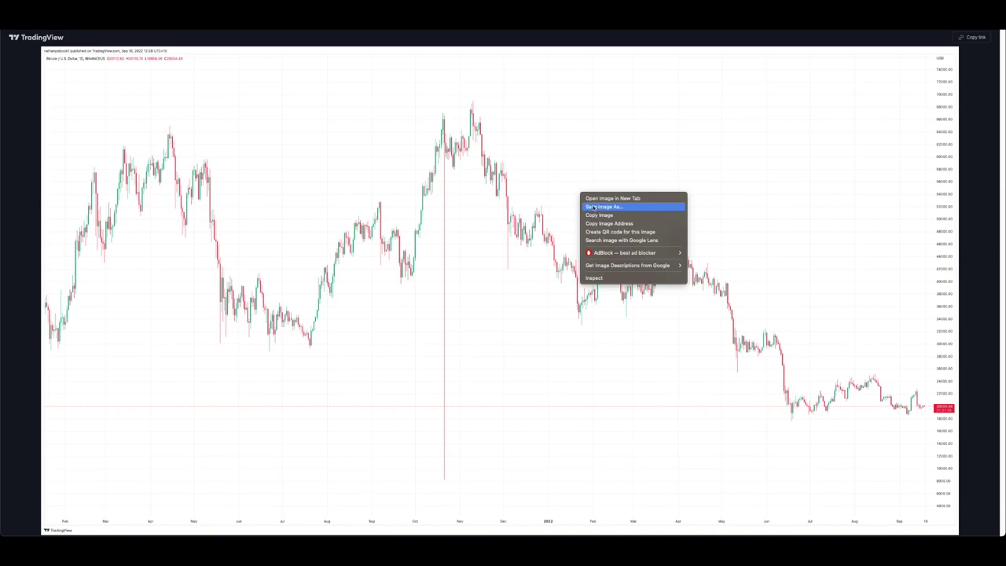
left_click(514, 202)
key("ctrl+w")
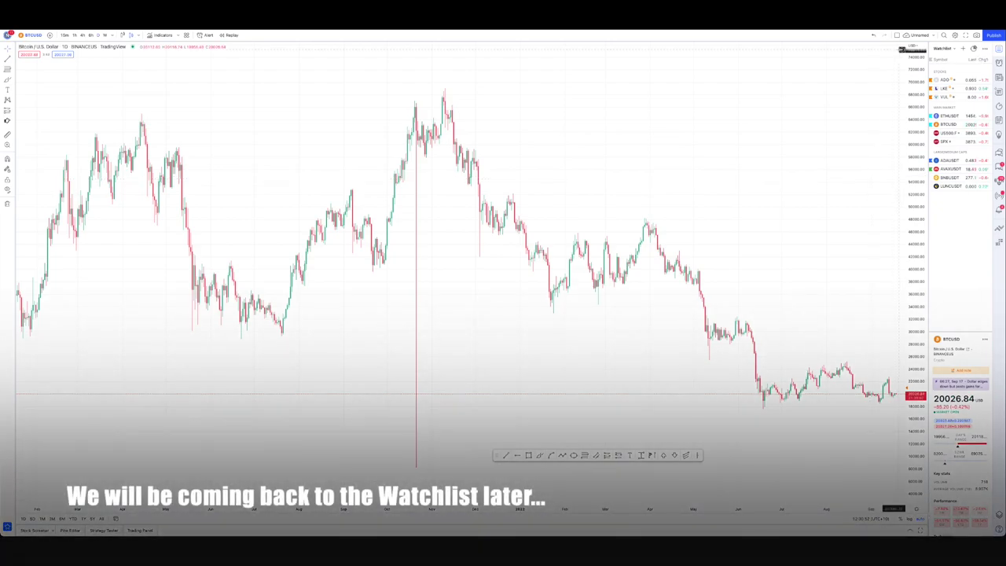
- Open the alerts list and view the details of the Bullish Crossover entry in the alerts log
left_click(998, 62)
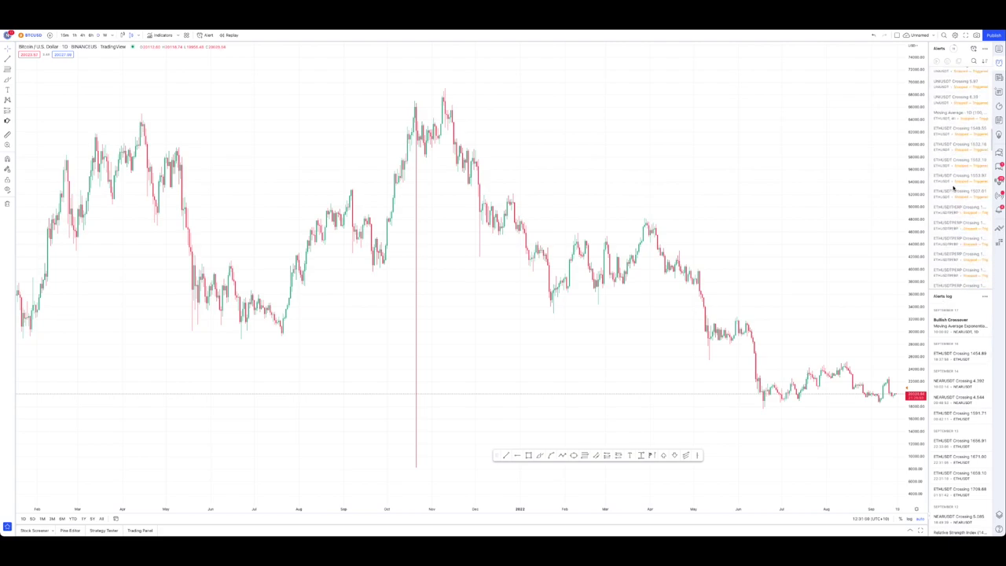
mouse_move(941, 409)
mouse_move(939, 355)
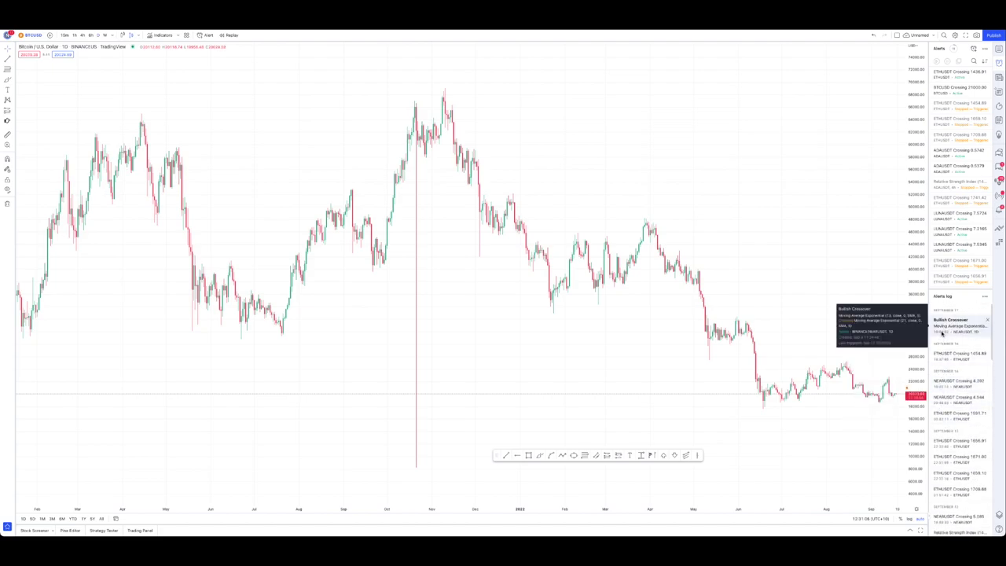
mouse_move(948, 322)
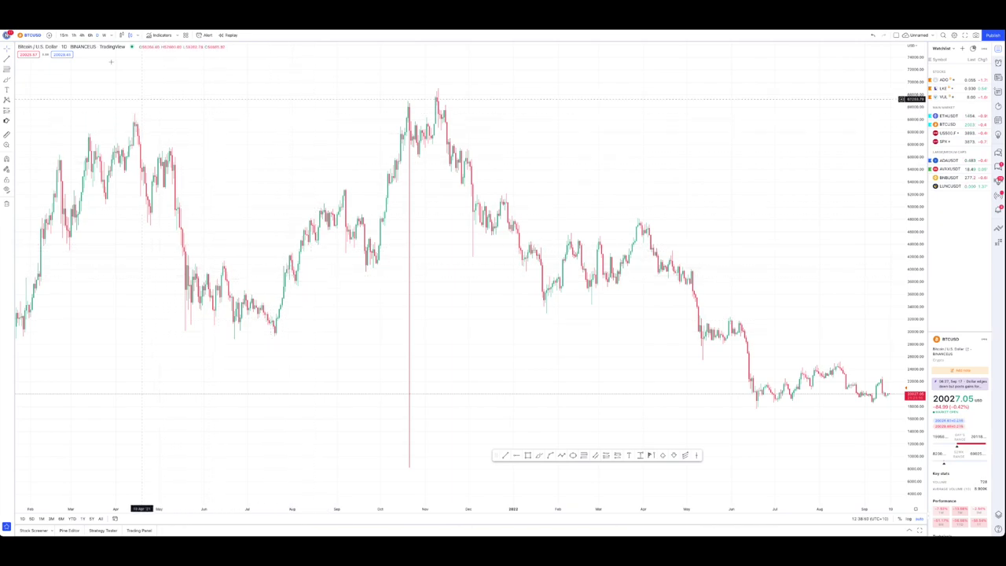
- Switch the charting interface to dark mode
left_click(7, 36)
left_click(80, 90)
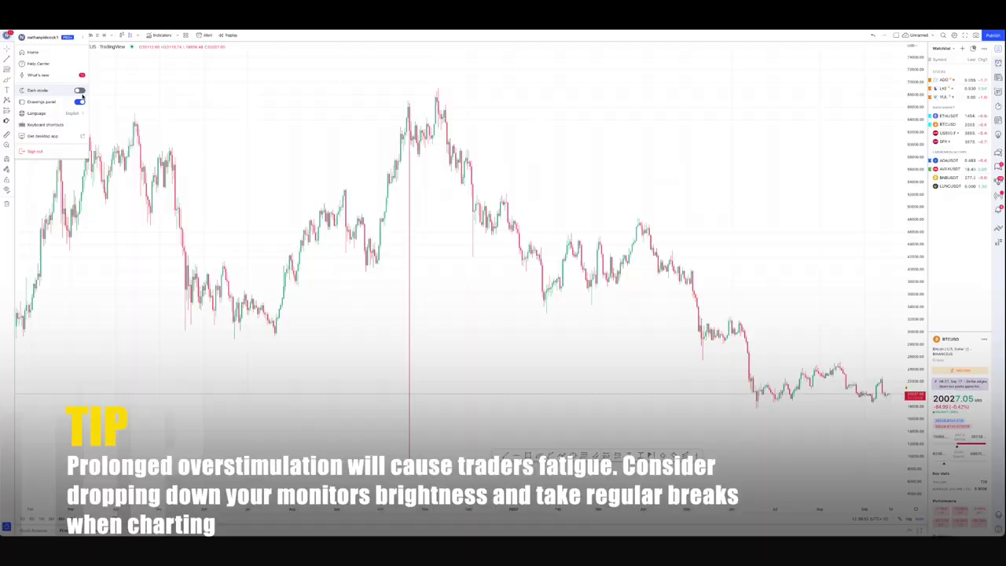
left_click(543, 156)
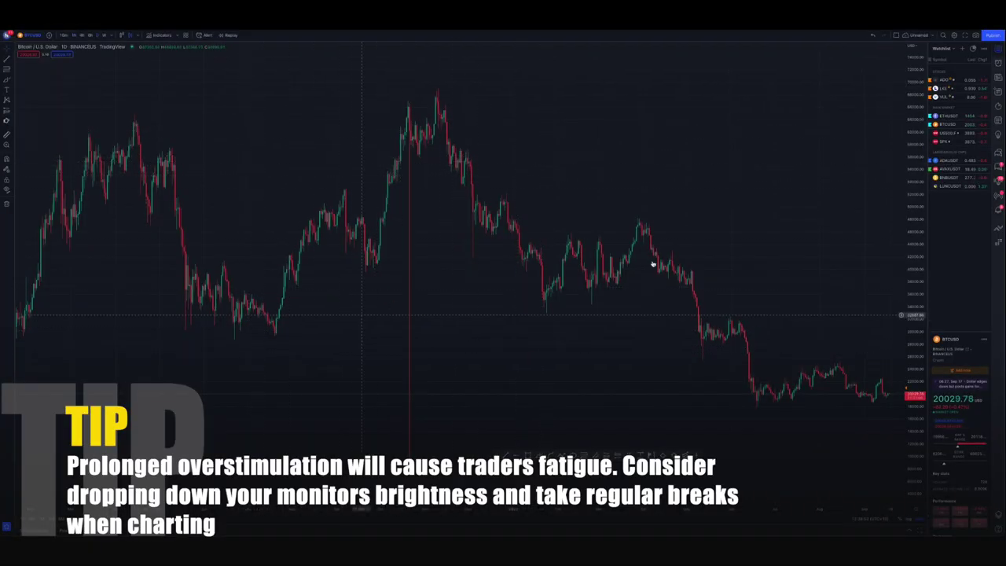
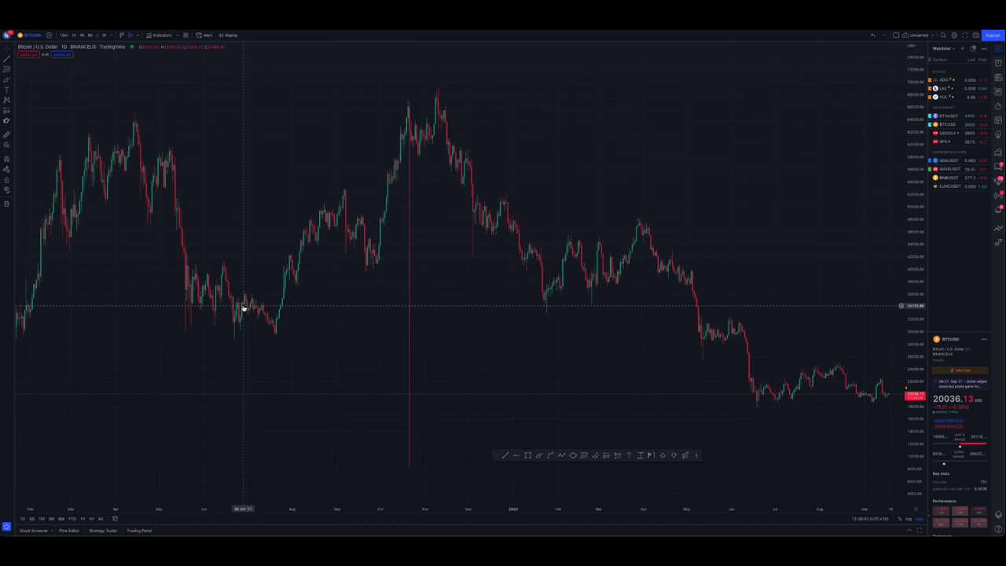
- In the chart's symbol settings, set the body, border and wick colours of rising candles to white
double_click(493, 230)
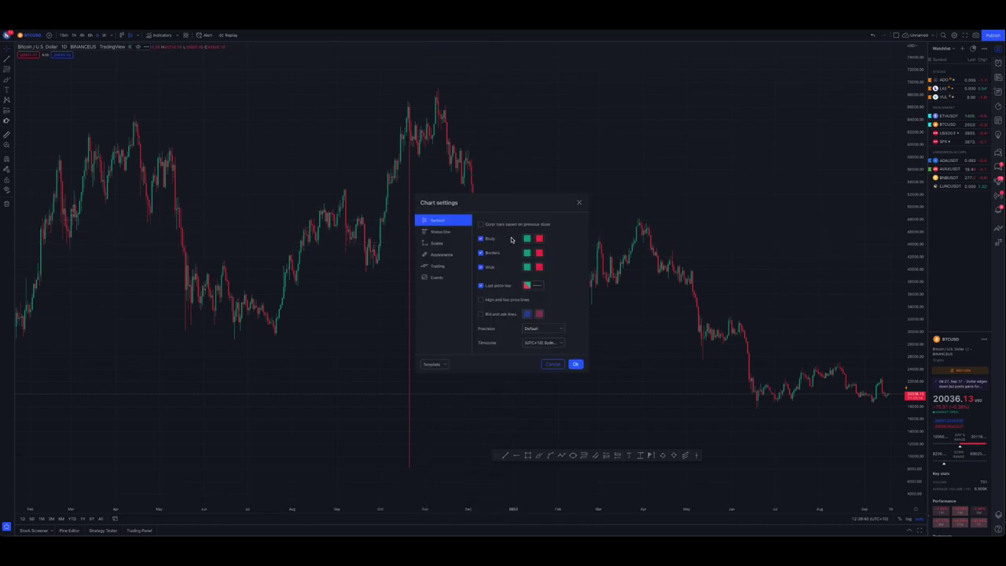
left_click(530, 242)
left_click(530, 253)
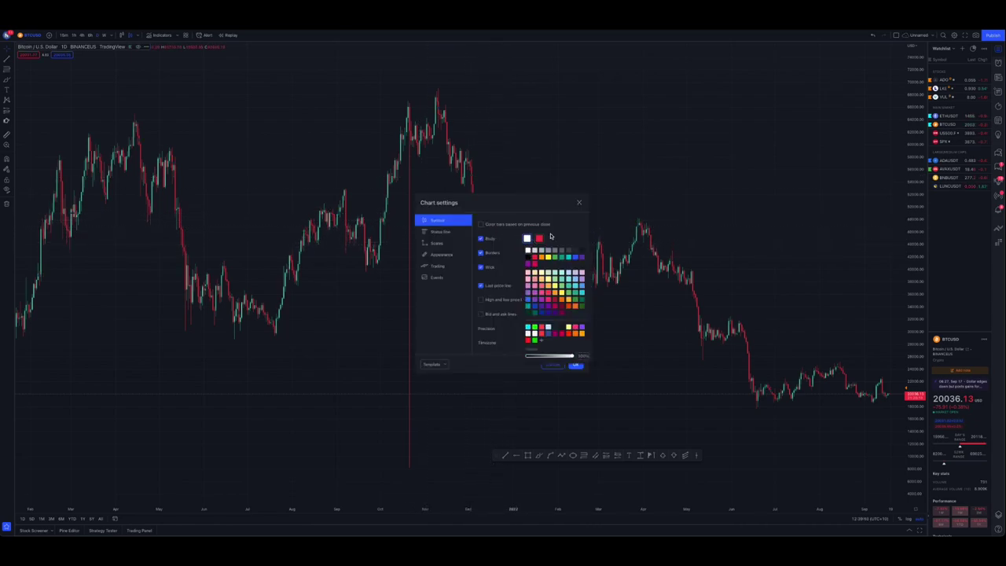
key("Escape")
left_click(528, 253)
left_click(527, 264)
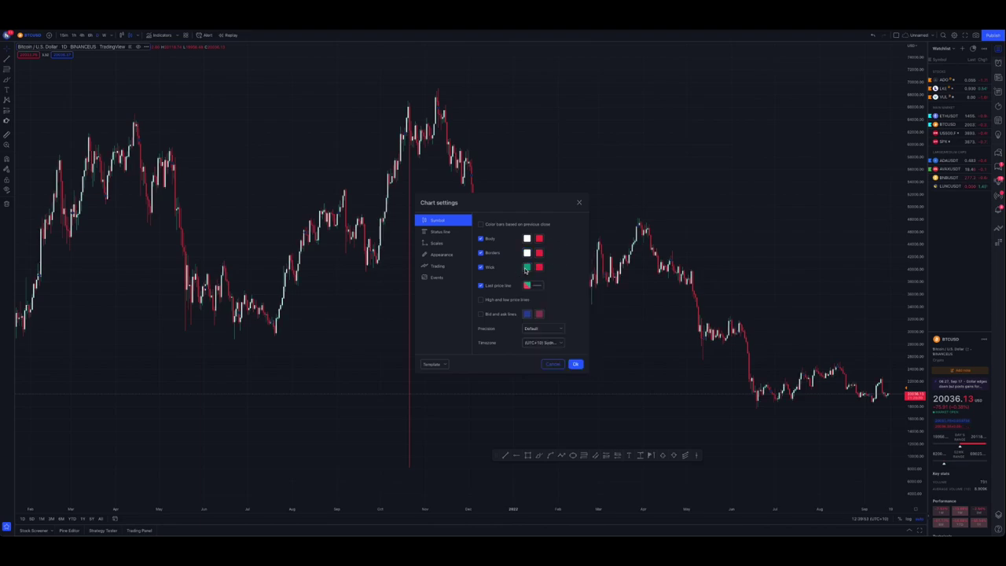
left_click(527, 268)
left_click(532, 279)
key("Escape")
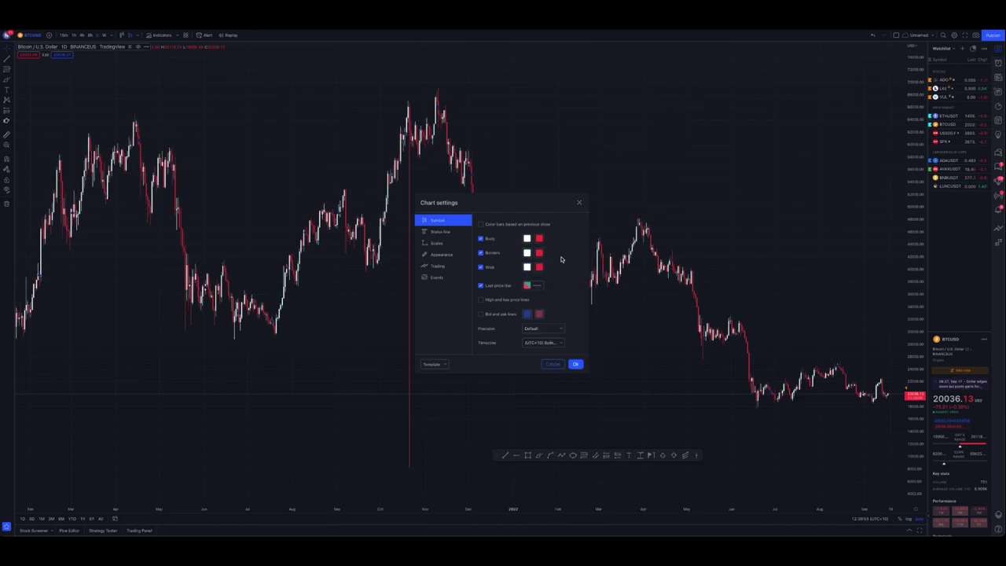
- Set the body, border and wick colours of falling candles to blue and apply the chart settings
left_click(539, 238)
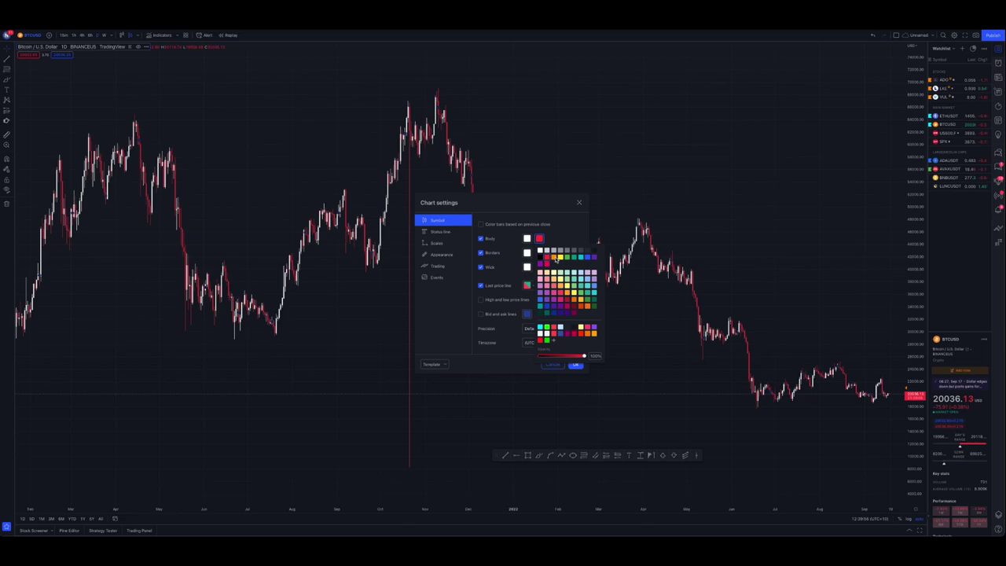
left_click(592, 258)
left_click(574, 240)
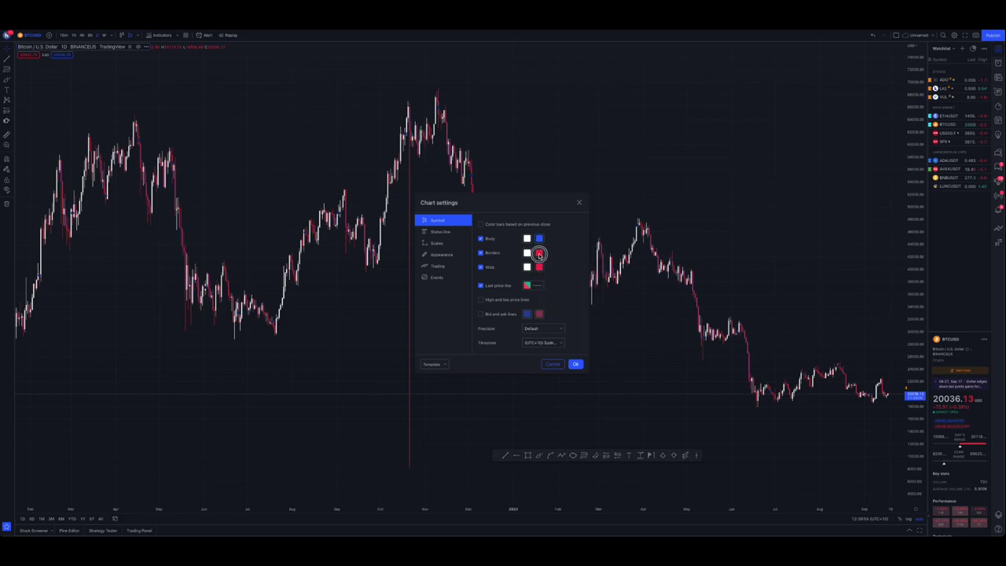
left_click(539, 252)
left_click(585, 271)
left_click(540, 266)
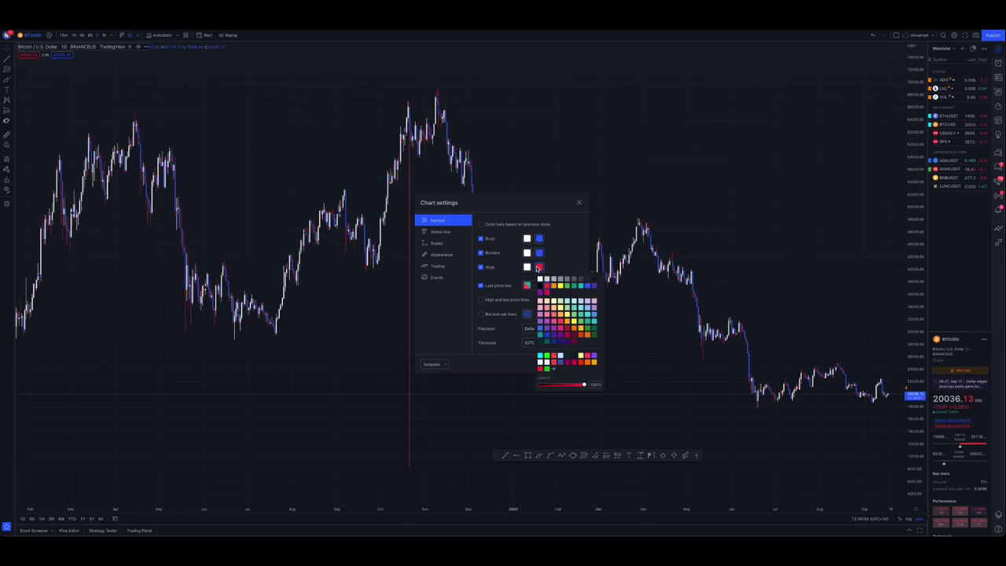
left_click(585, 286)
left_click(563, 255)
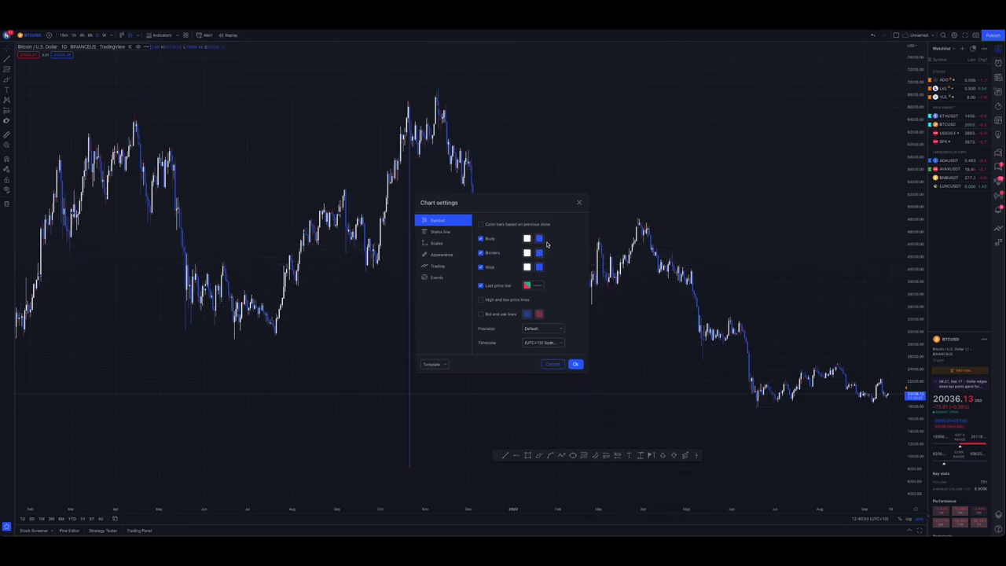
left_click(574, 365)
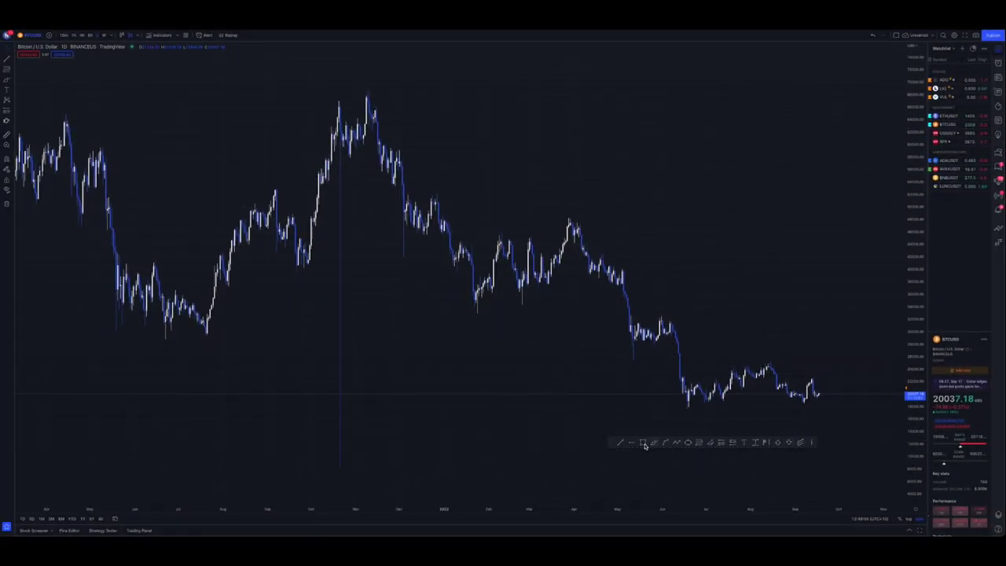
- Move the floating favourites drawing toolbar closer to the middle of the chart's lower edge
mouse_move(610, 443)
left_mouse_down()
mouse_move(461, 435)
mouse_move(375, 445)
mouse_move(496, 408)
mouse_move(532, 445)
mouse_move(531, 458)
left_mouse_up()
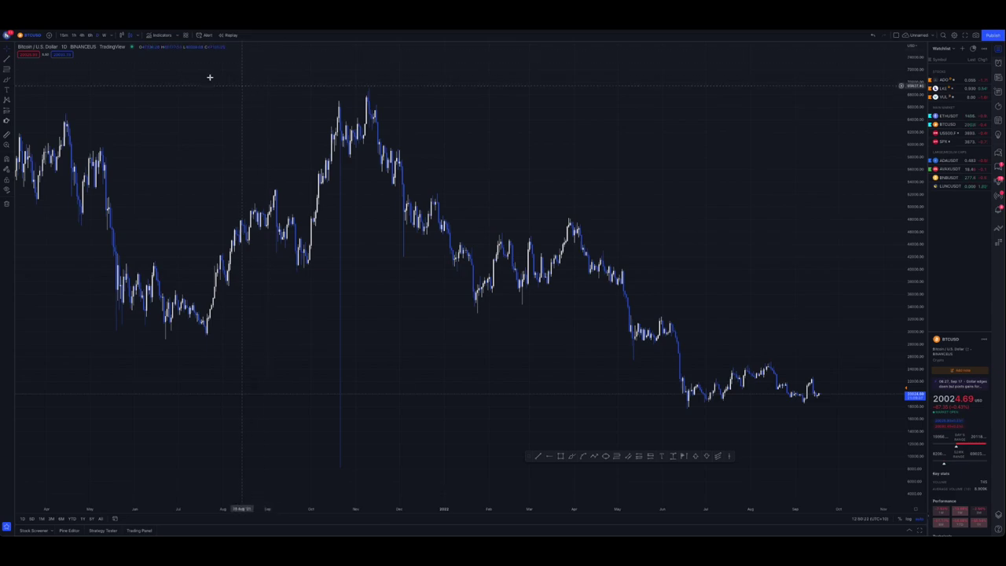
scroll(228, 299, "down", 5)
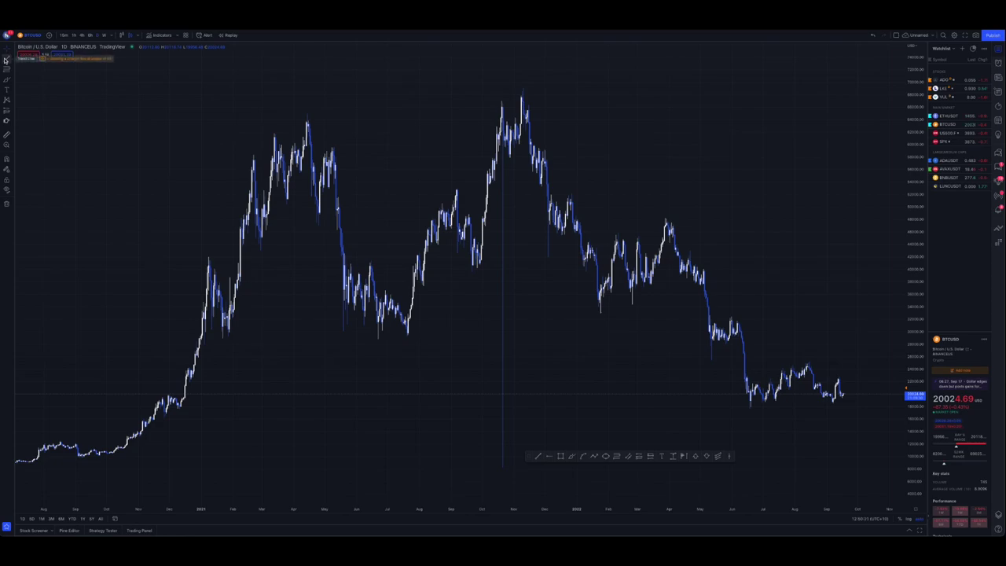
left_click(11, 60)
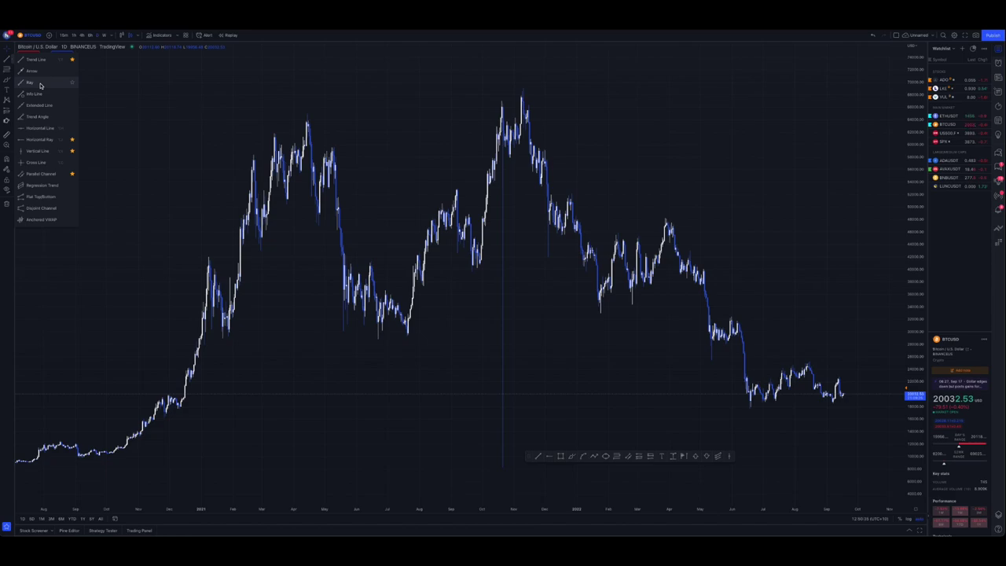
scroll(412, 199, "up", 4)
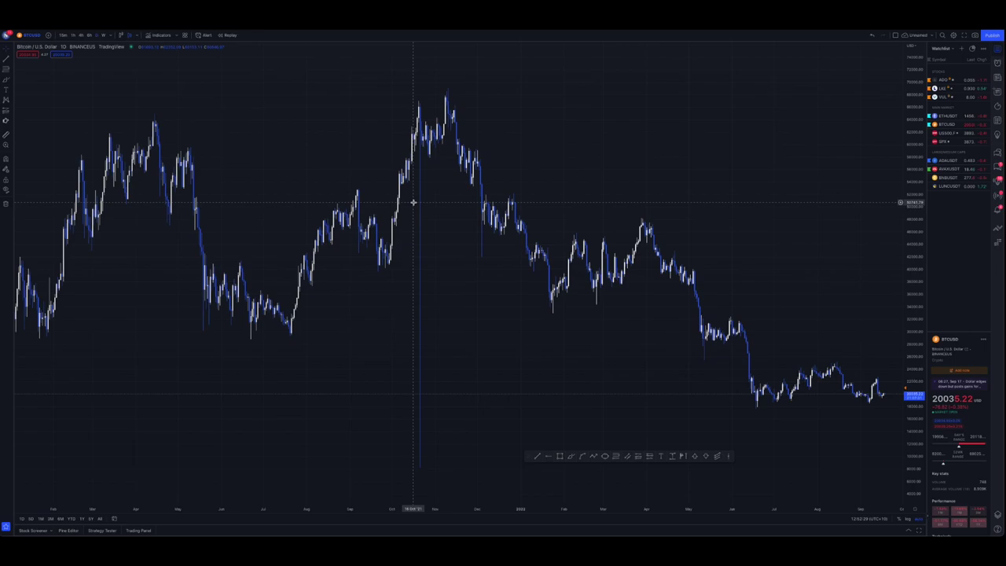
left_click(111, 37)
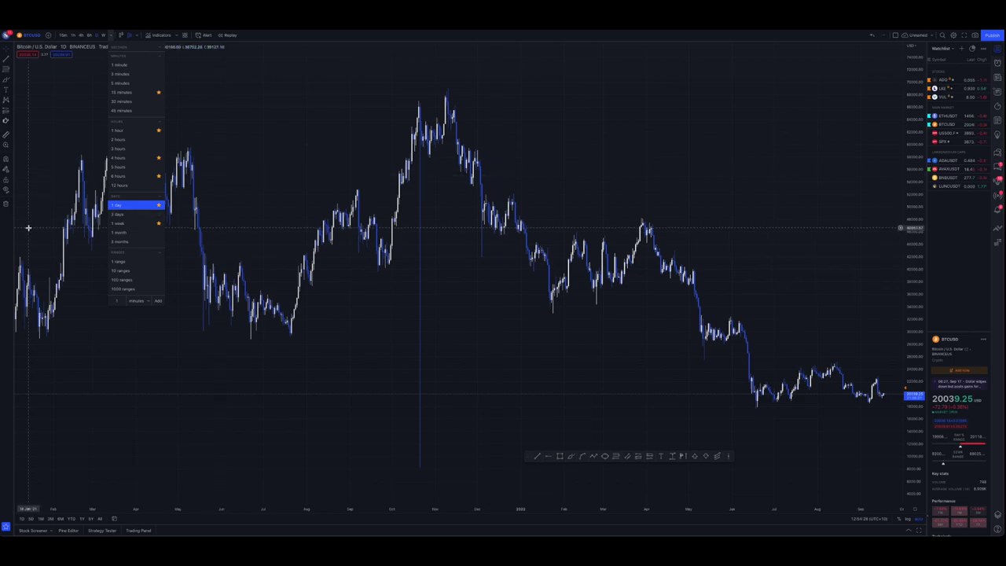
left_click(142, 132)
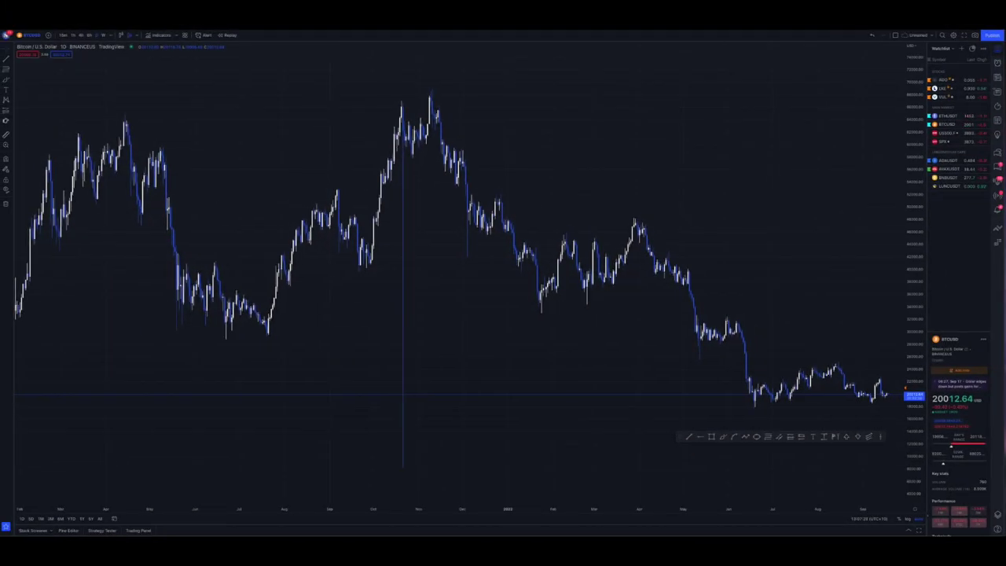
- Add two EMAs, OBV and RSI to the Bitcoin chart, and restyle the OBV with a thicker blue line and the RSI with a white line
left_click(157, 35)
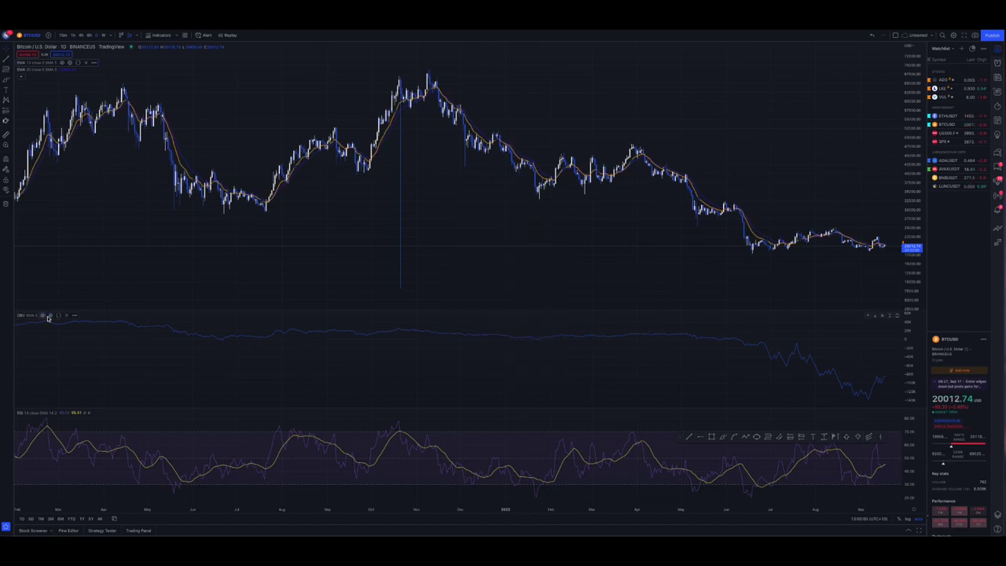
left_click(48, 317)
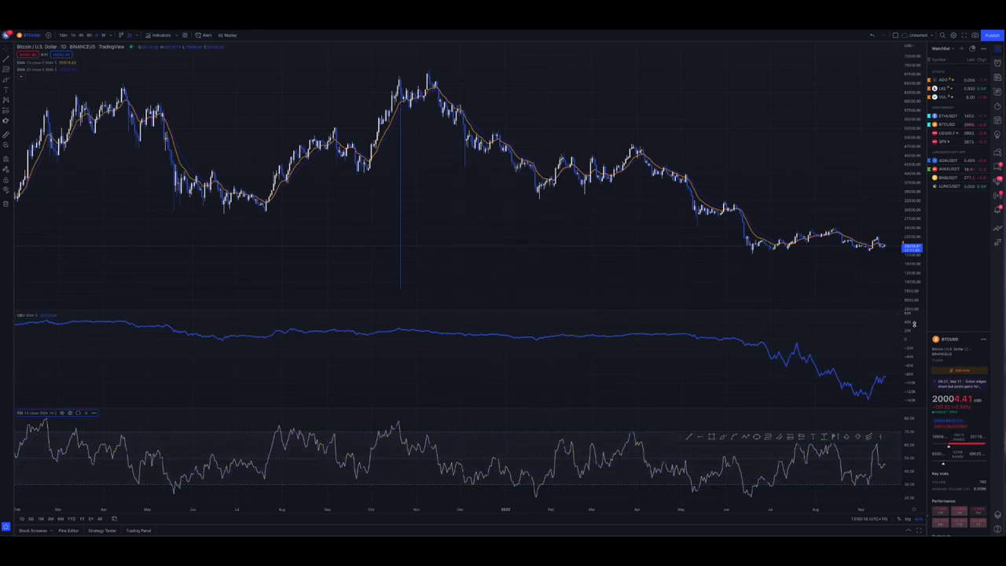
scroll(731, 320, "up", 10)
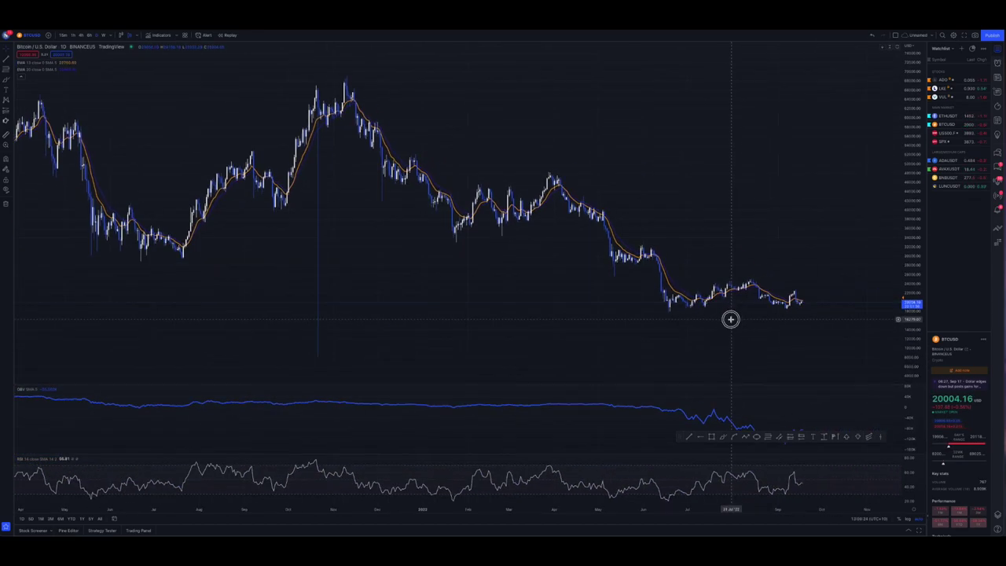
- Open the AVAXUSDT chart from the watchlist, and add a new watchlist section placed below BNBUSDT
left_click(947, 169)
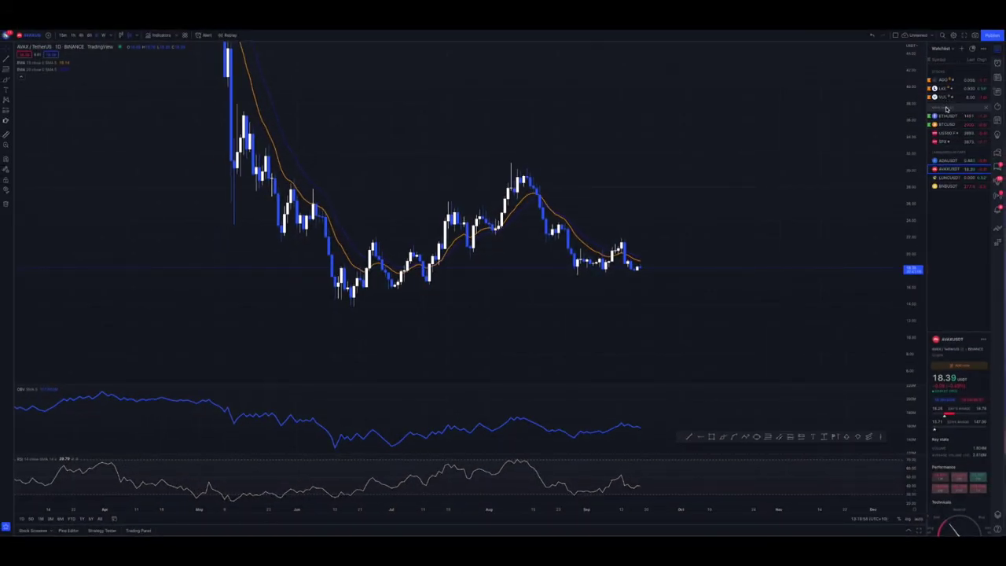
left_click(984, 48)
left_click(955, 104)
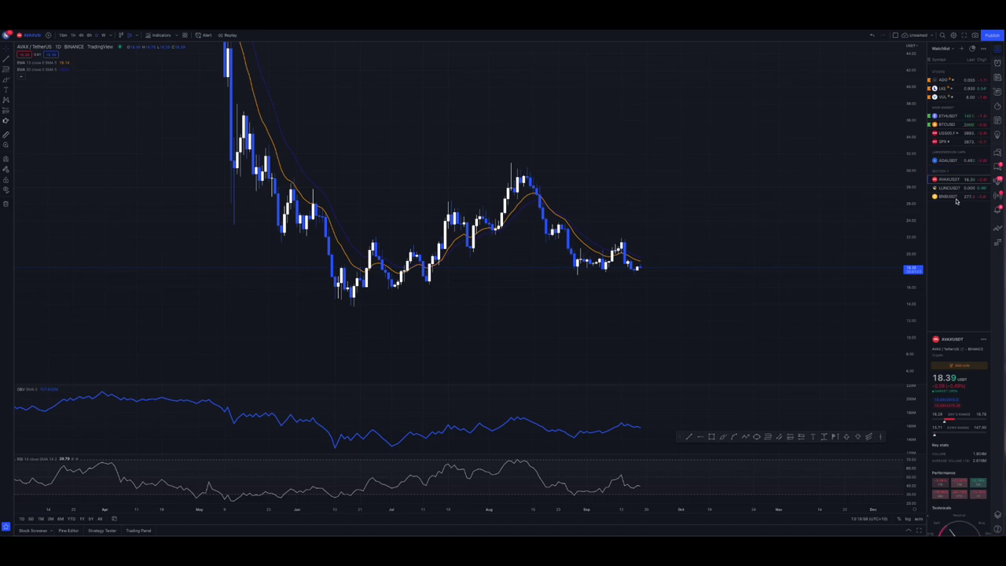
left_click_drag(951, 193, 953, 198)
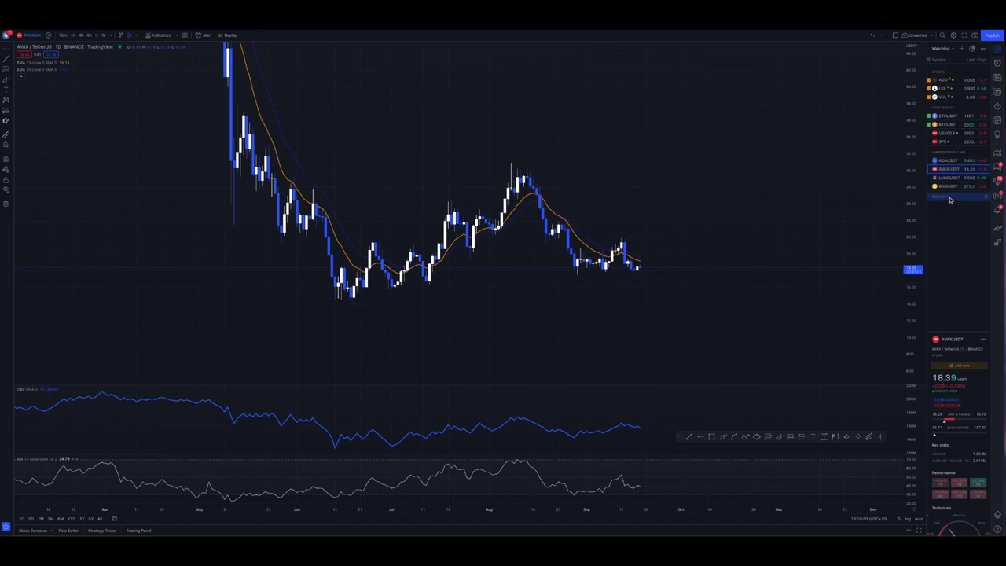
- Name the new watchlist section CRYPTO and add the LUNAUSDT symbol to it
type("CRYPTO")
key("Return")
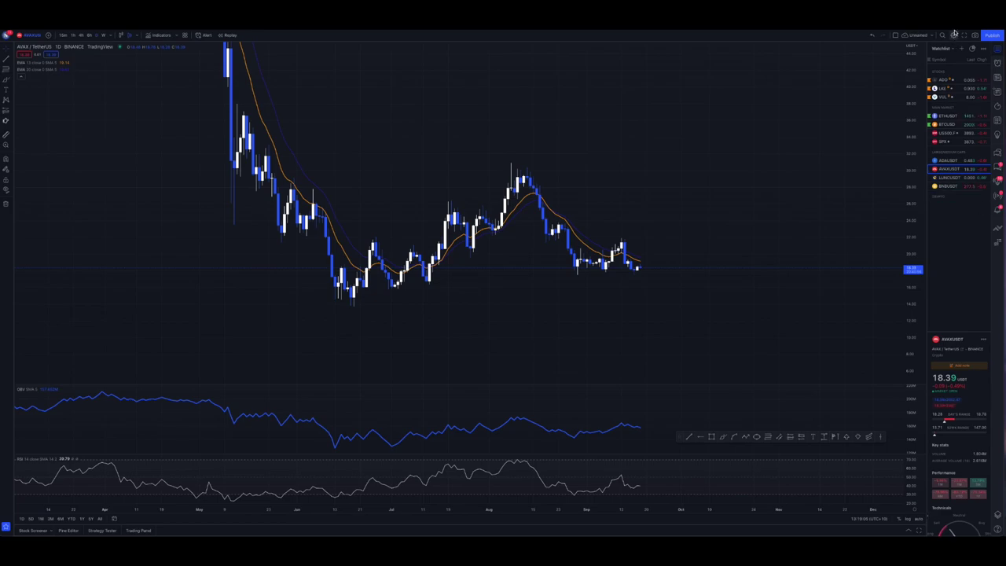
left_click(961, 48)
type("LUNAUSDT")
key("Return")
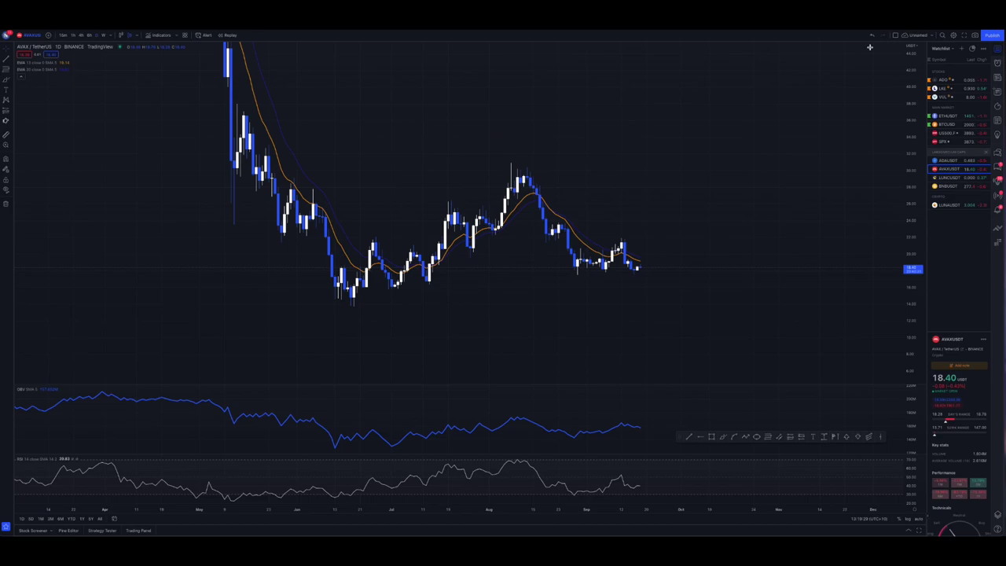
- Delete the saved watchlist "Above 200 SMA" and confirm its removal
left_click(949, 49)
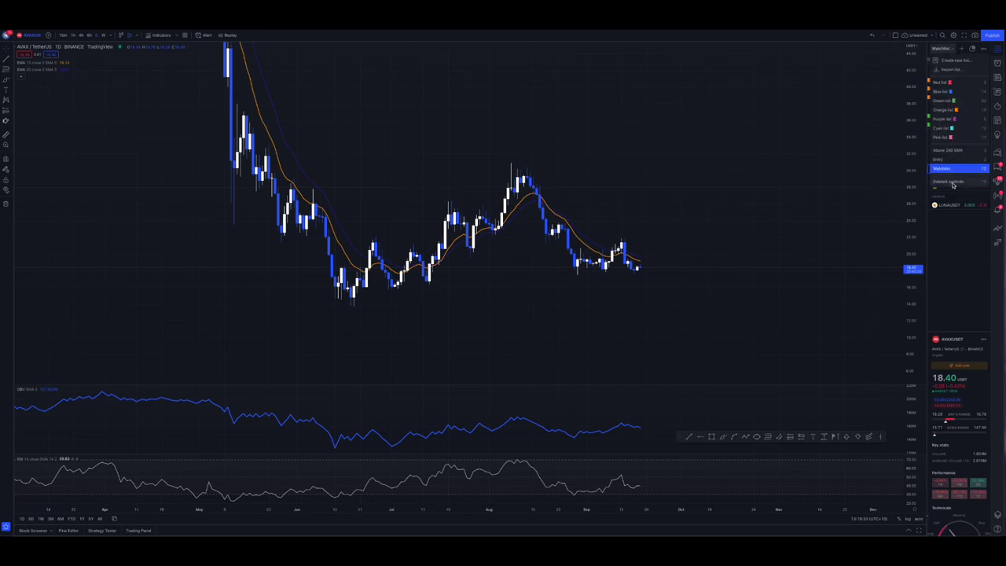
left_click(984, 151)
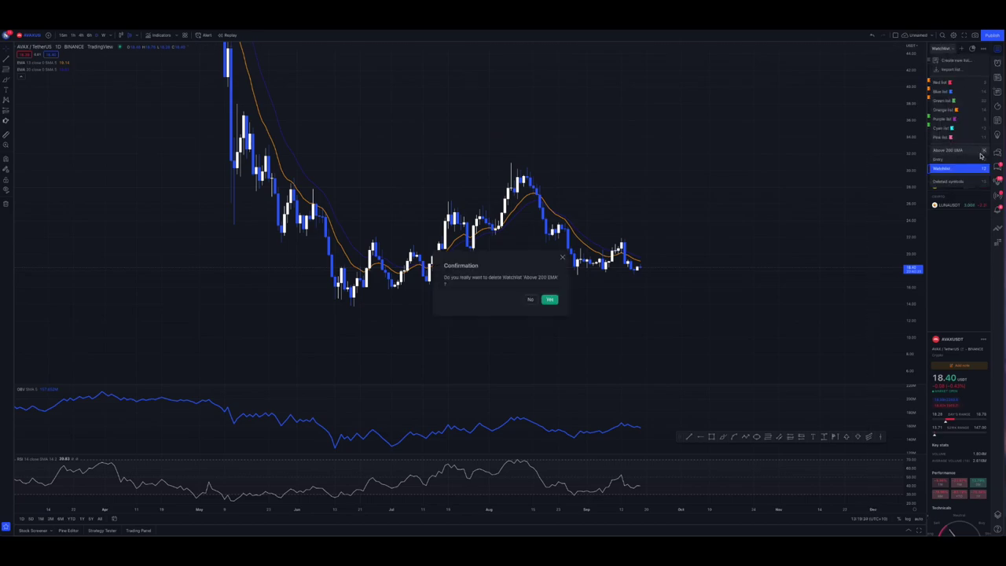
left_click(550, 300)
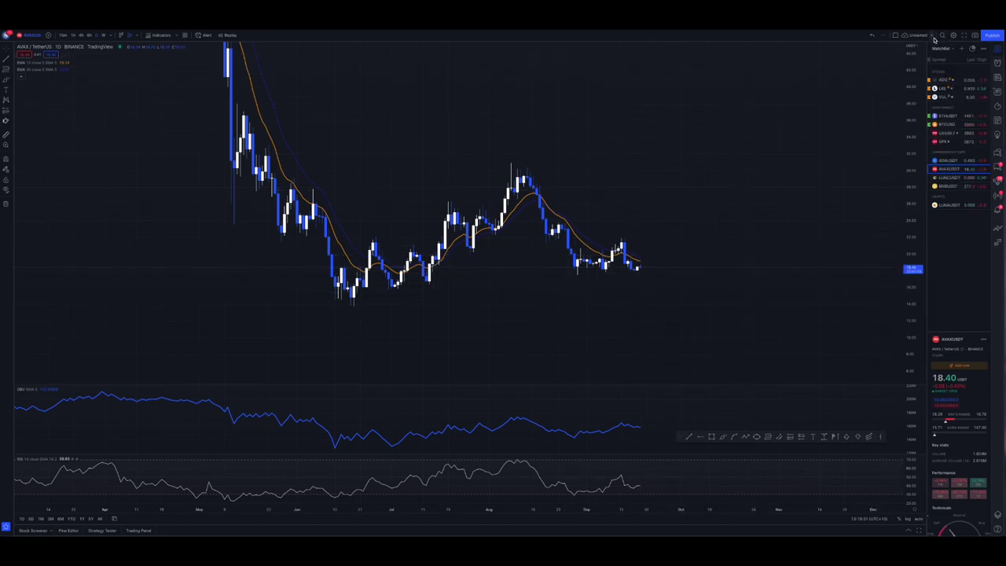
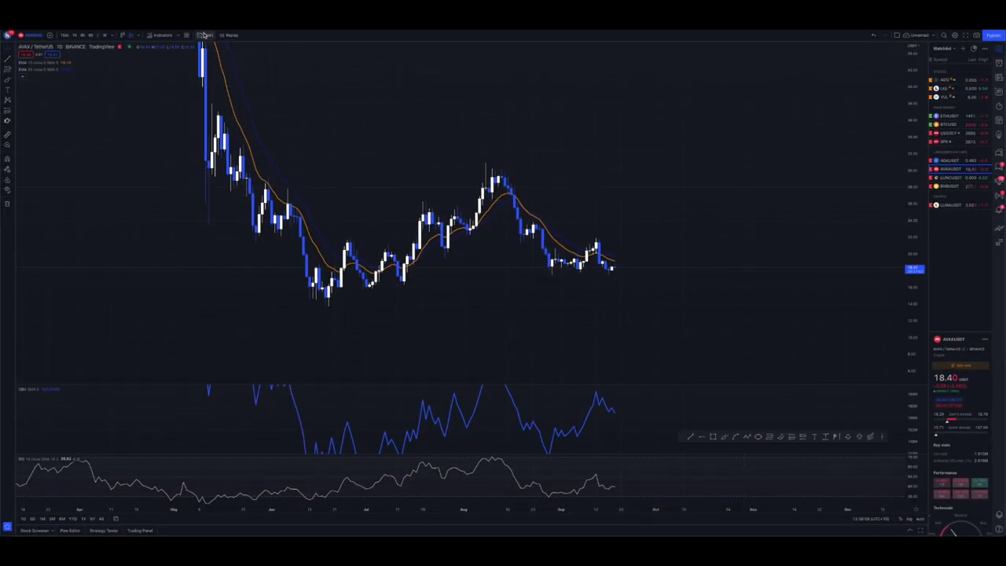
left_click(204, 36)
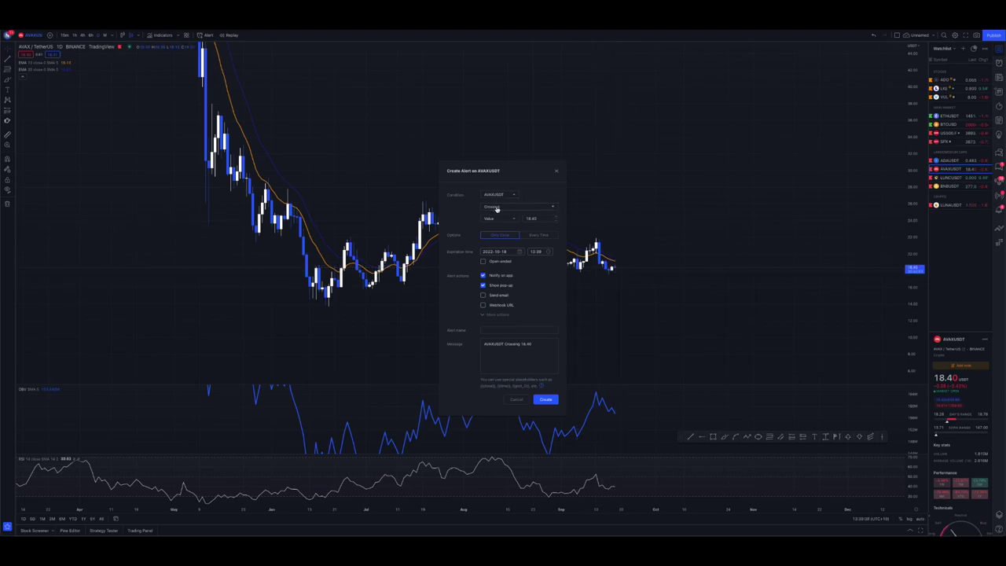
double_click(541, 219)
left_click(516, 400)
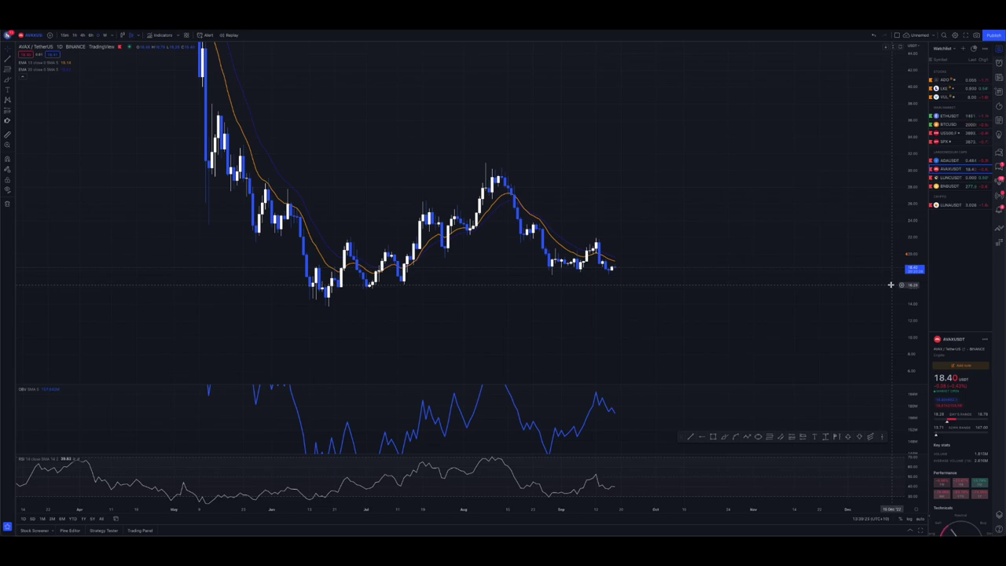
- Add an AVAXUSDT price alert at 21.73 from the chart's price scale and set its crossing value to 22
left_click(902, 240)
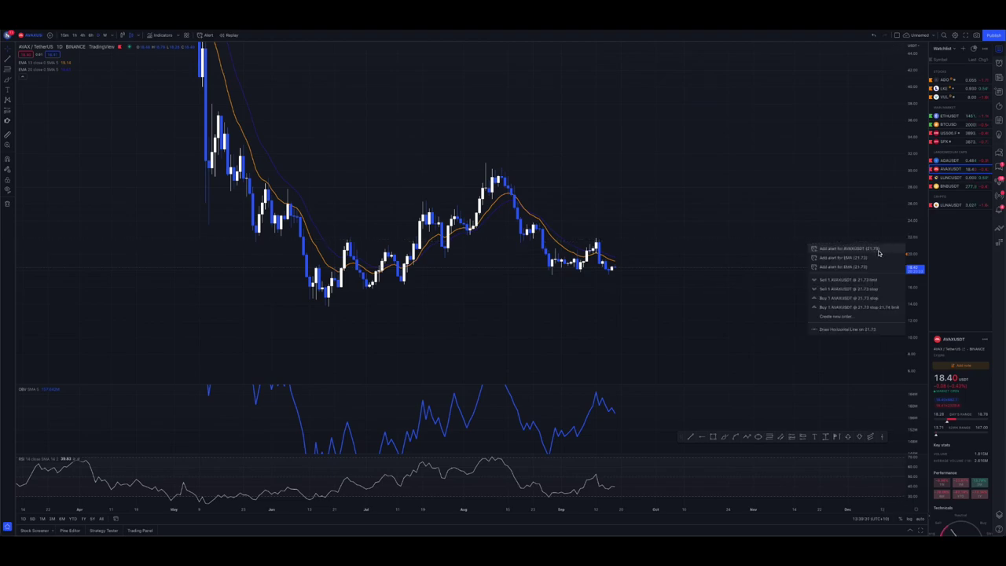
left_click(879, 252)
left_click(906, 241)
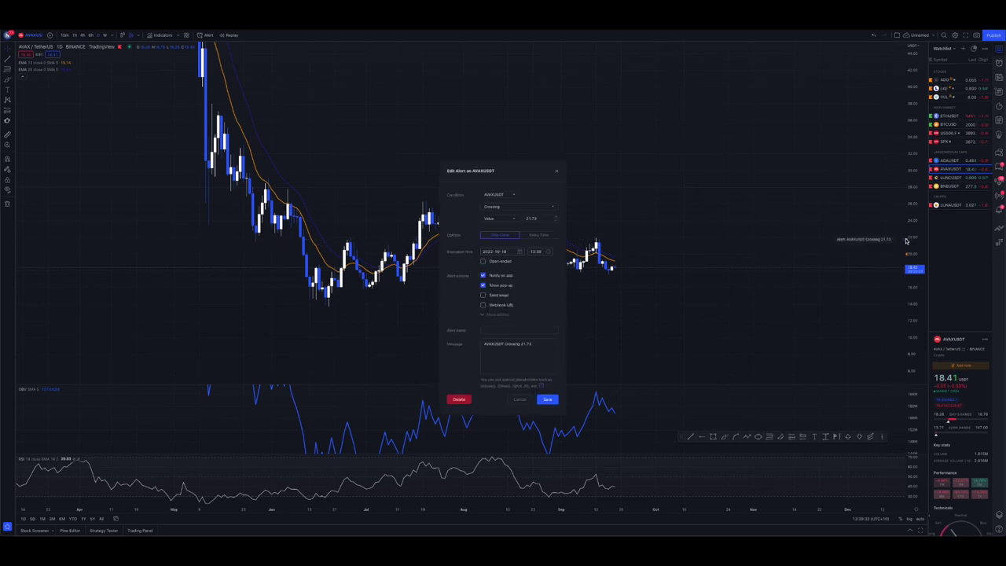
double_click(537, 219)
type("22")
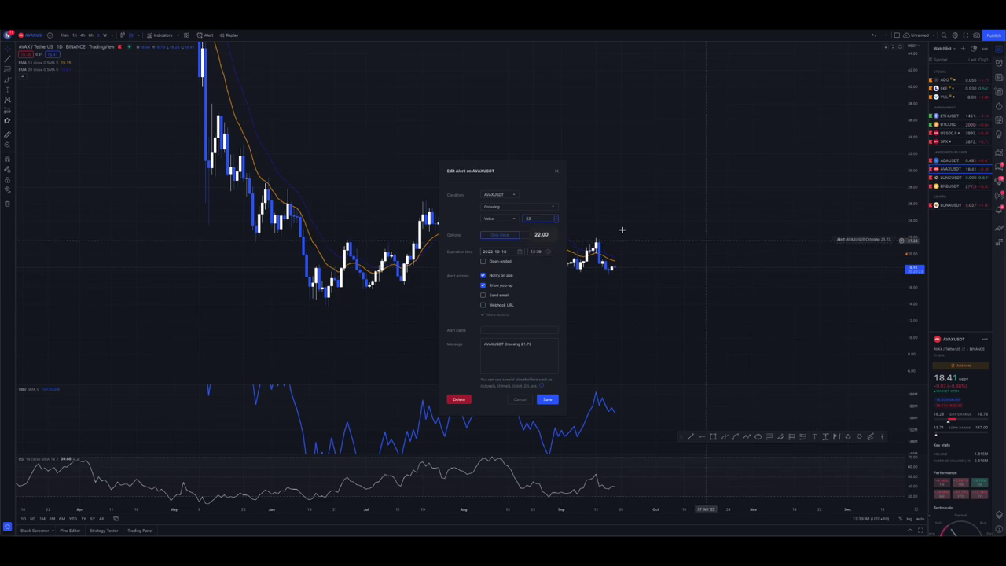
left_click(455, 219)
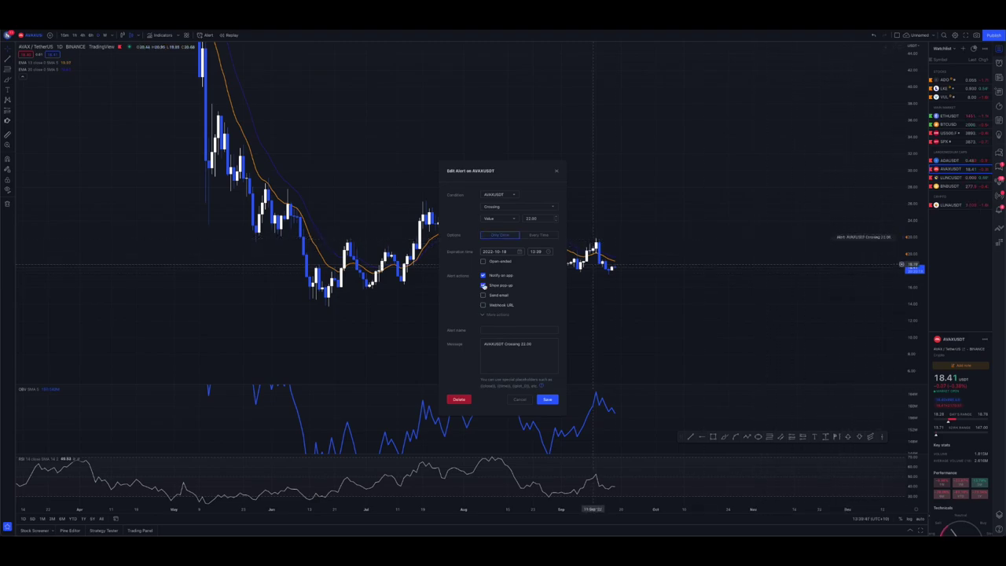
key("Escape")
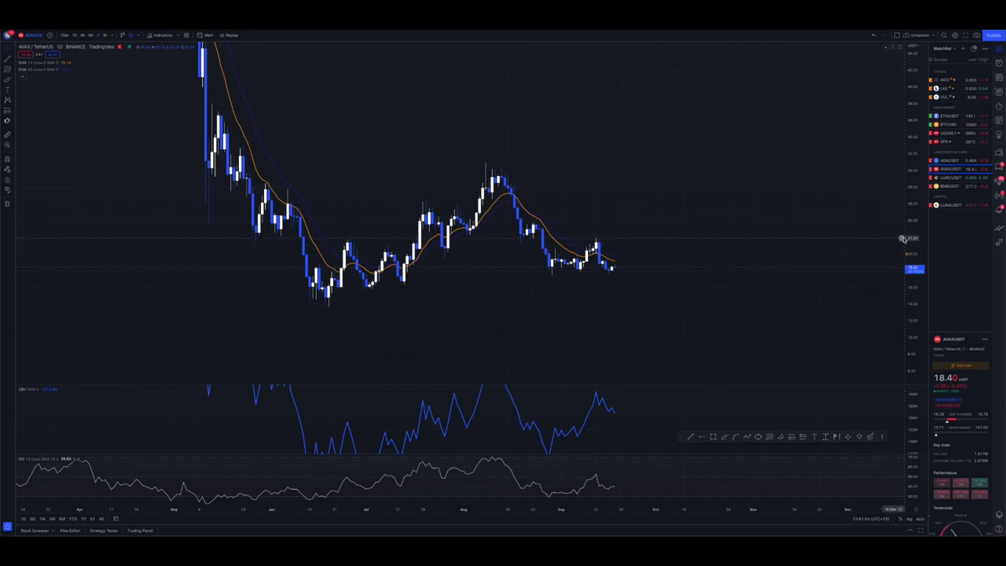
- Create an AVAXUSDT crossing alert just below 22 on the price scale, and set its value to 22.00
left_click(902, 239)
left_click(902, 245)
left_click(906, 238)
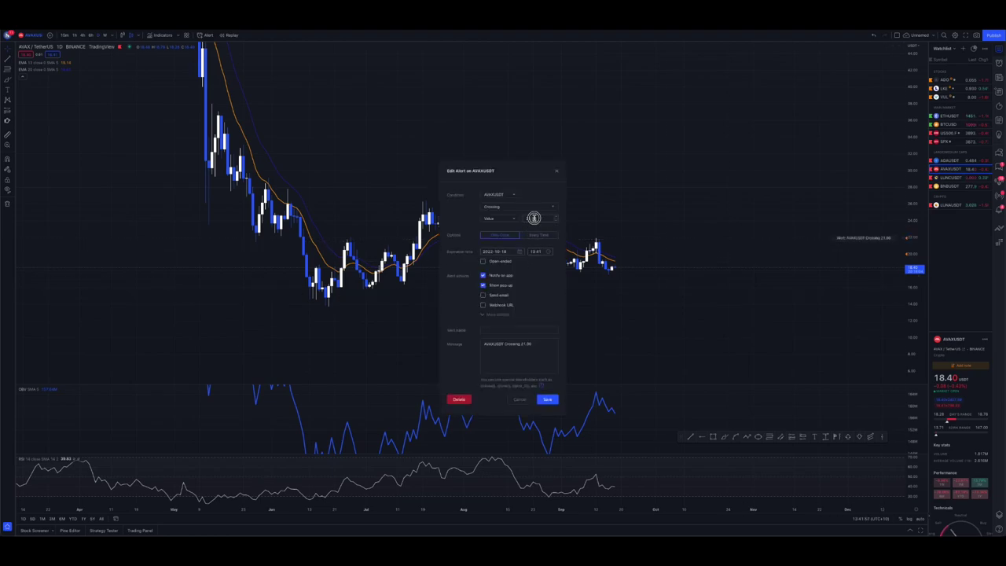
key("Escape")
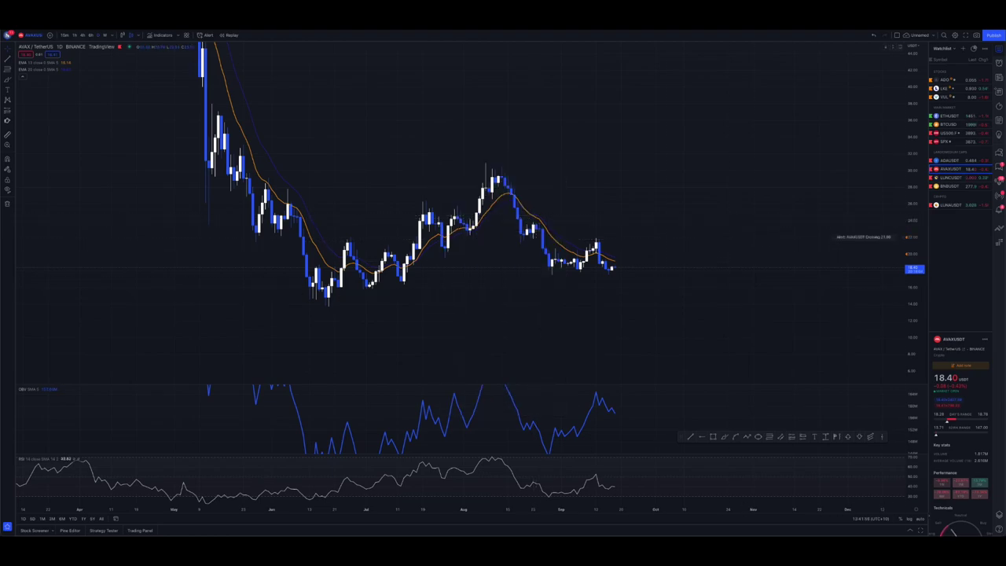
- Edit the 22.00 alert, naming it "Price Alert (bullish breakout)" and clearing its default message
left_click(906, 238)
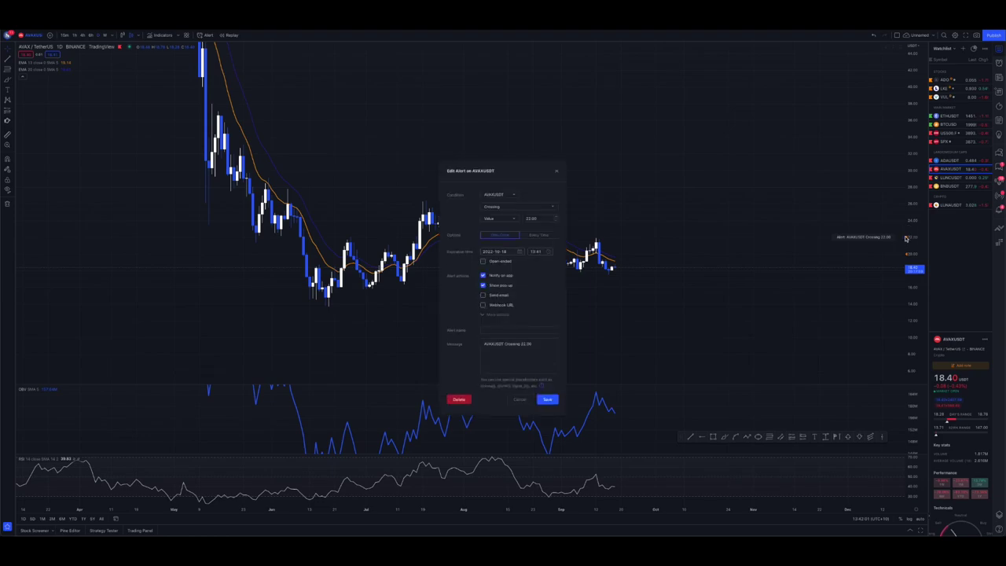
left_click_drag(540, 347, 458, 336)
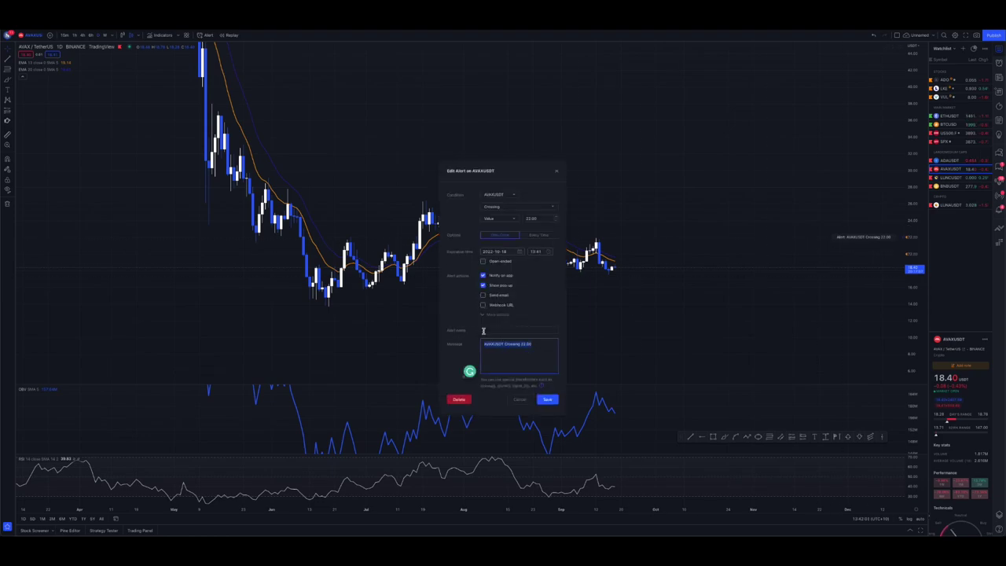
left_click(483, 330)
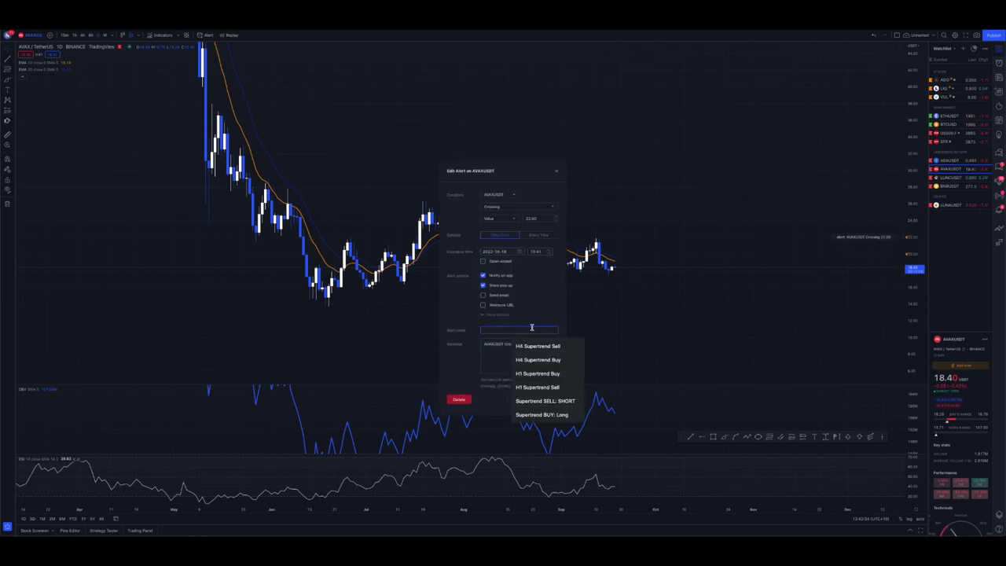
type("Price Alert (bullish")
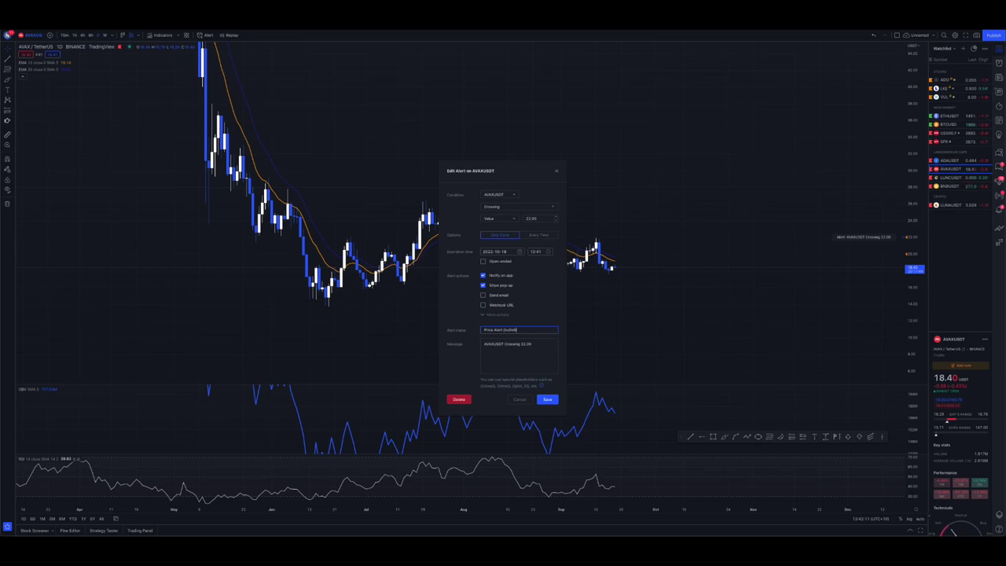
type(" cros")
key("Tab")
key("BackSpace")
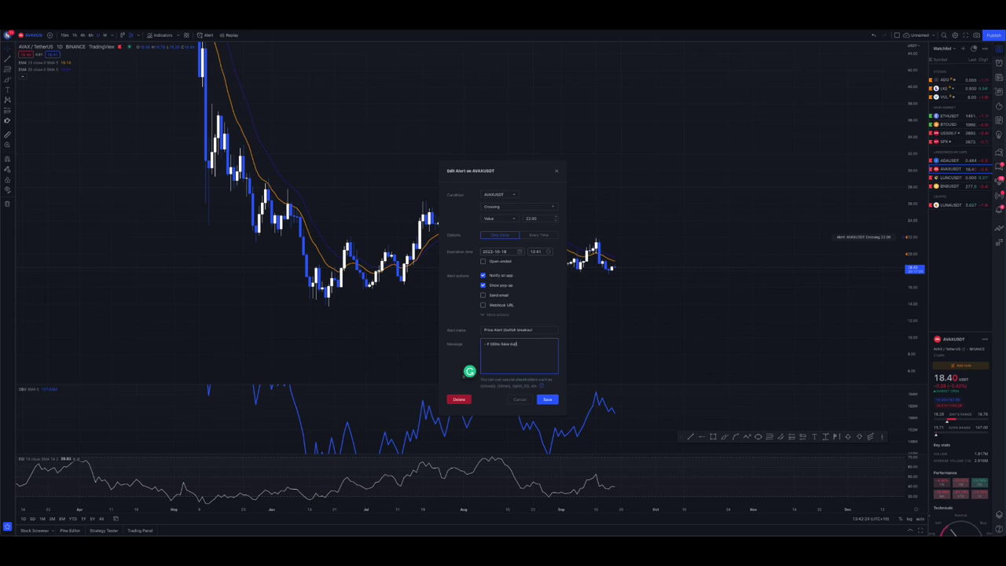
- Write the alert message "- If EMAs have bullishly crossed (i.e. 13 EMA > 20), and OBV/RSI are showing bullish strength"
type("ishly cross")
type("ed (i.e.")
type(" 1")
type("0 SMA >")
type(" 20 EMA")
type("). and OBV")
type("(BV) are show")
type("ing bull")
type("ish strength and fav")
type("ourable")
- Correct the misspelled word to "favouritism" and finish the alert message with "then look for a long upon retrace to support"
right_click(534, 356)
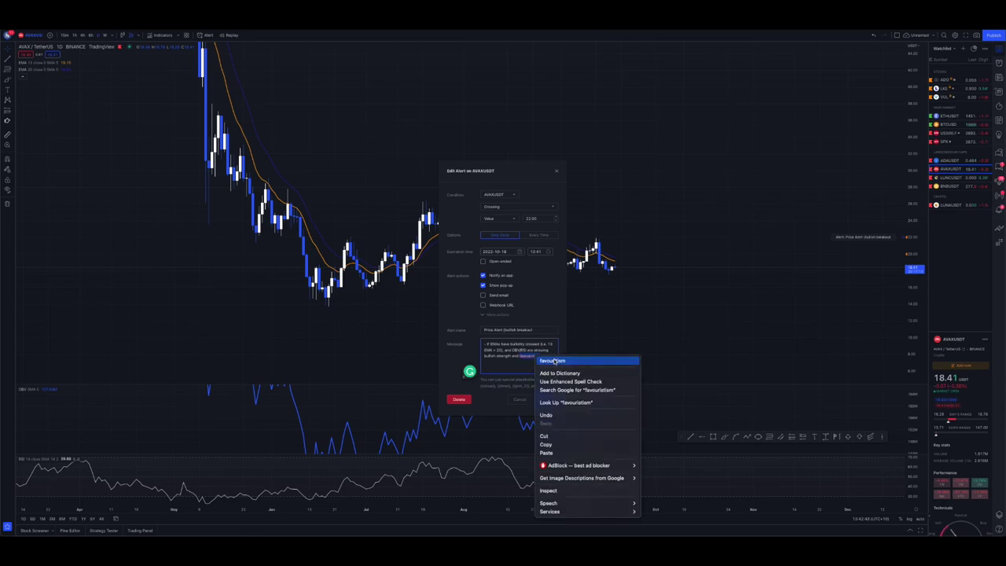
left_click(553, 361)
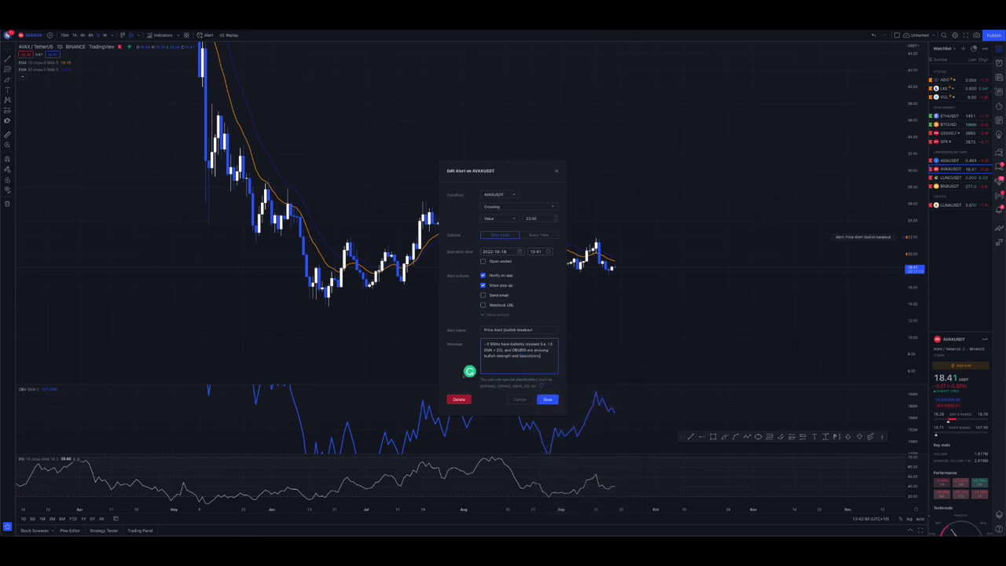
type("now for a")
type("test of support!")
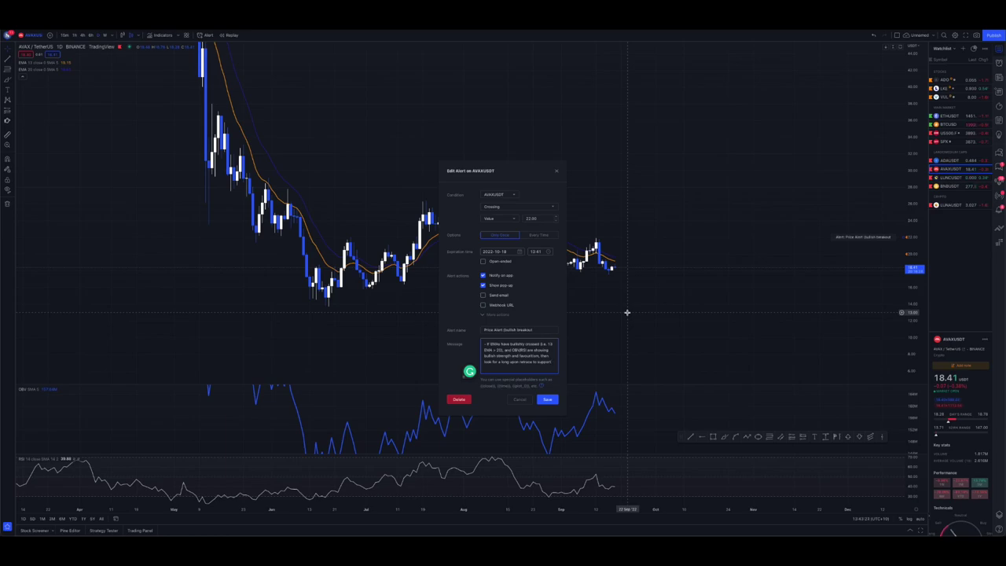
- Add the note "If price is above 22, long" to the AVAXUSDT symbol
left_click_drag(626, 312, 648, 335)
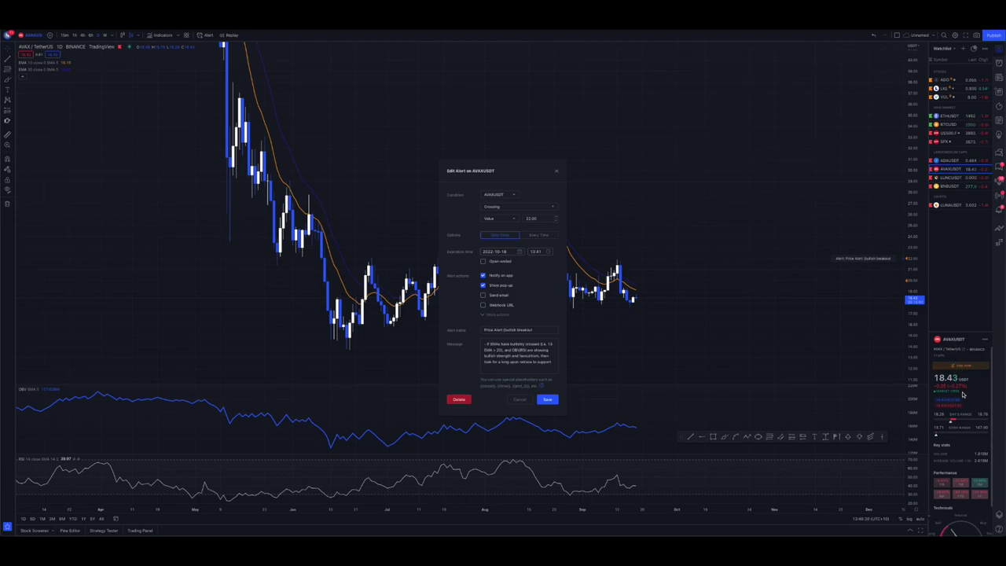
left_click(949, 367)
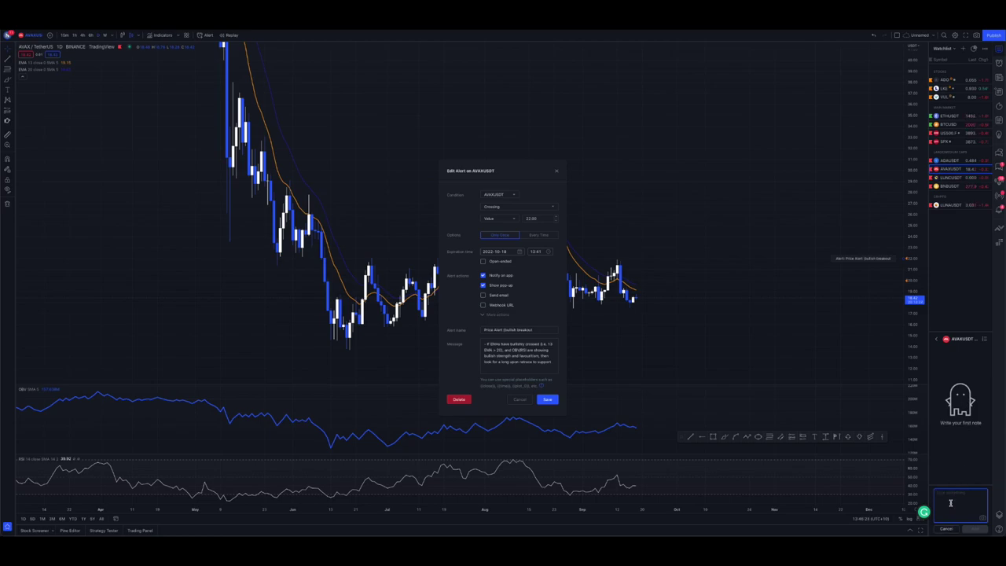
type("If price is above 22, long")
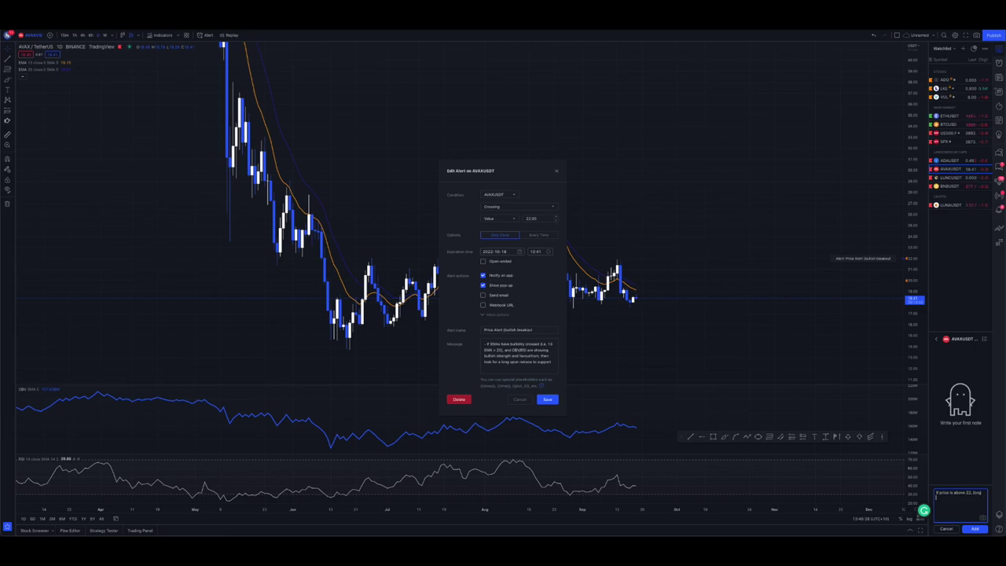
left_click(975, 529)
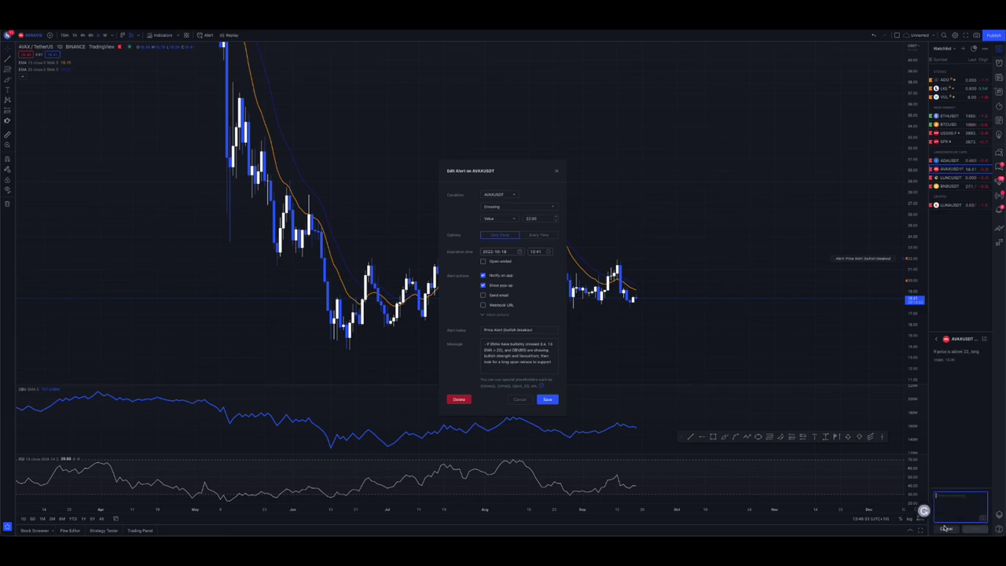
- Add a second AVAXUSDT note, "If price is below 18, then short", and save the edited price alert
type("If price")
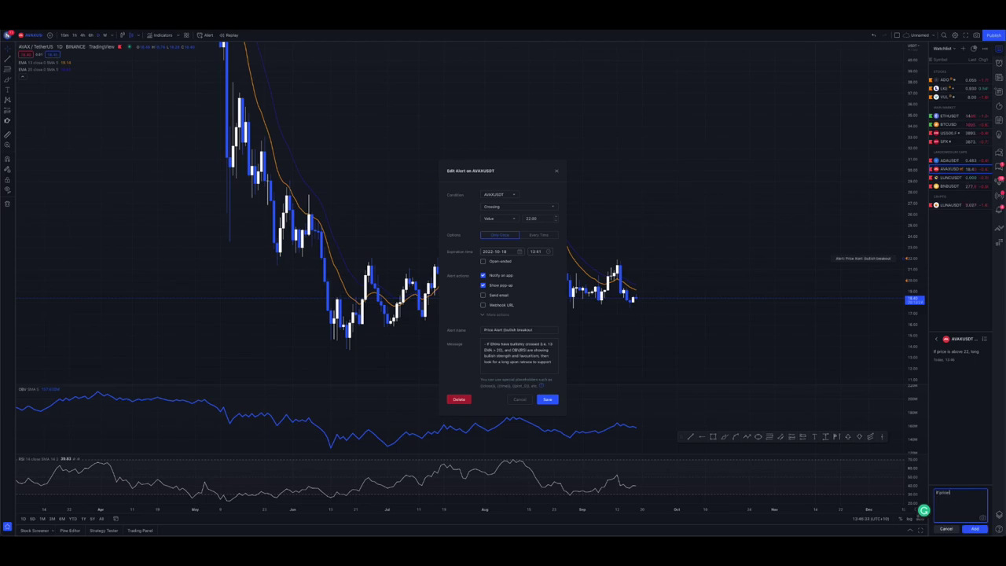
type(" is below 18, then short")
left_click(976, 530)
left_click(937, 339)
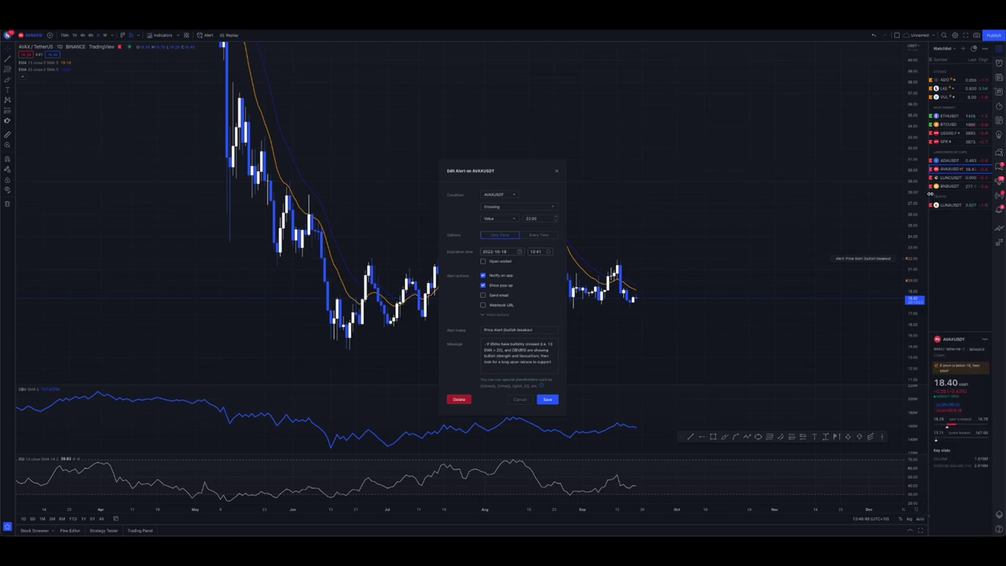
left_click(547, 400)
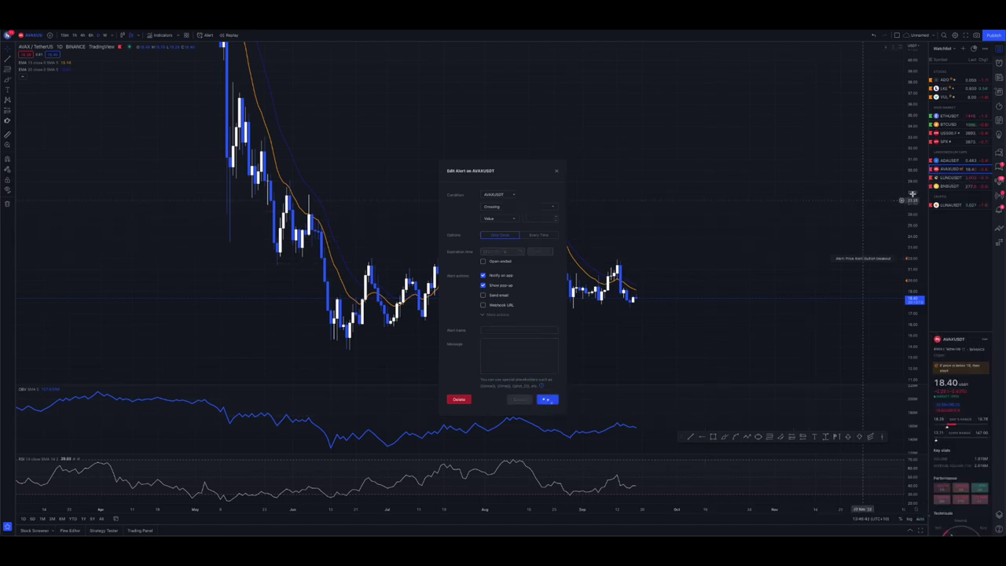
- View the LUNCUSDT chart, return to AVAXUSDT, and review its saved notes against the price chart
left_click(953, 178)
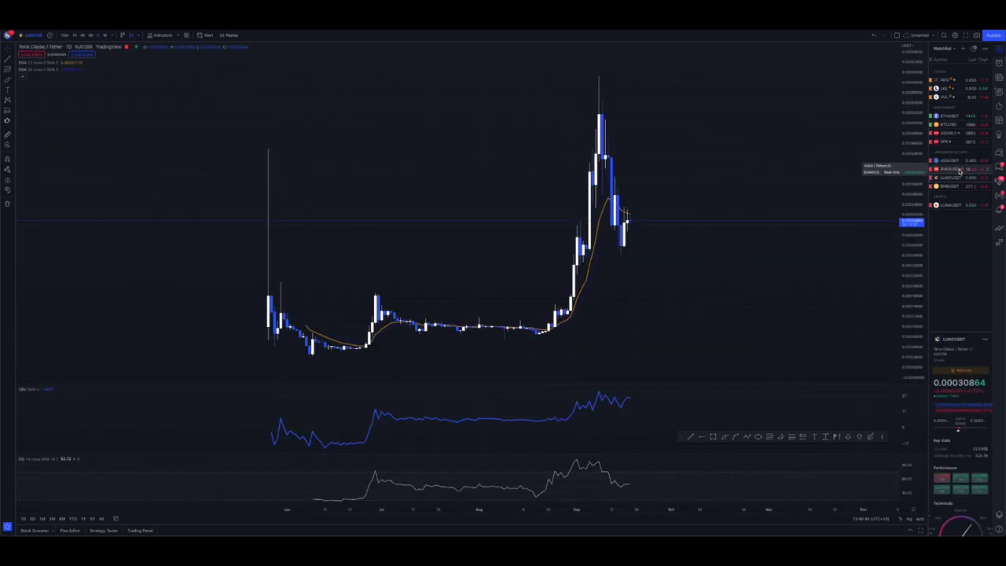
left_click(960, 170)
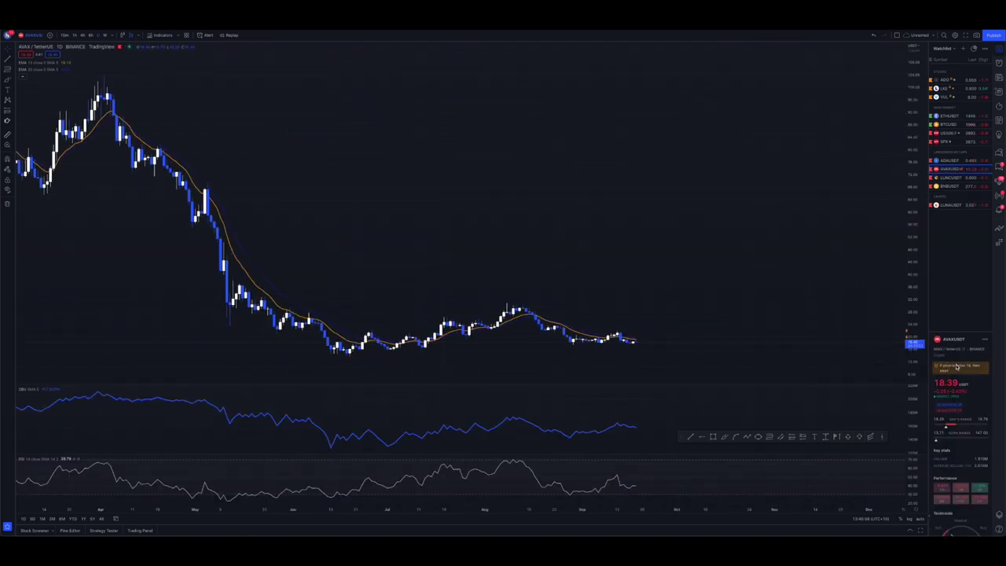
left_click(955, 368)
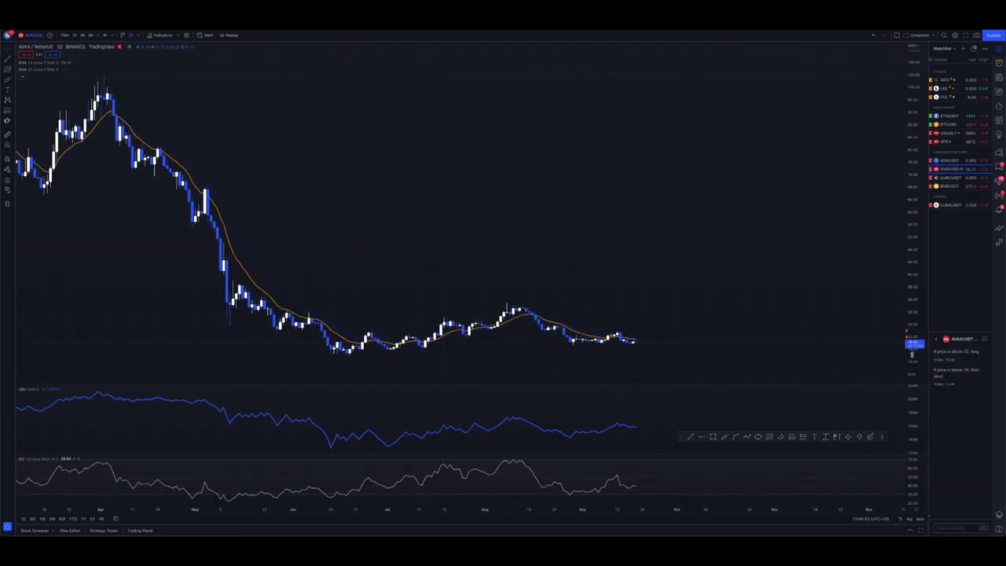
left_click_drag(905, 126, 744, 197)
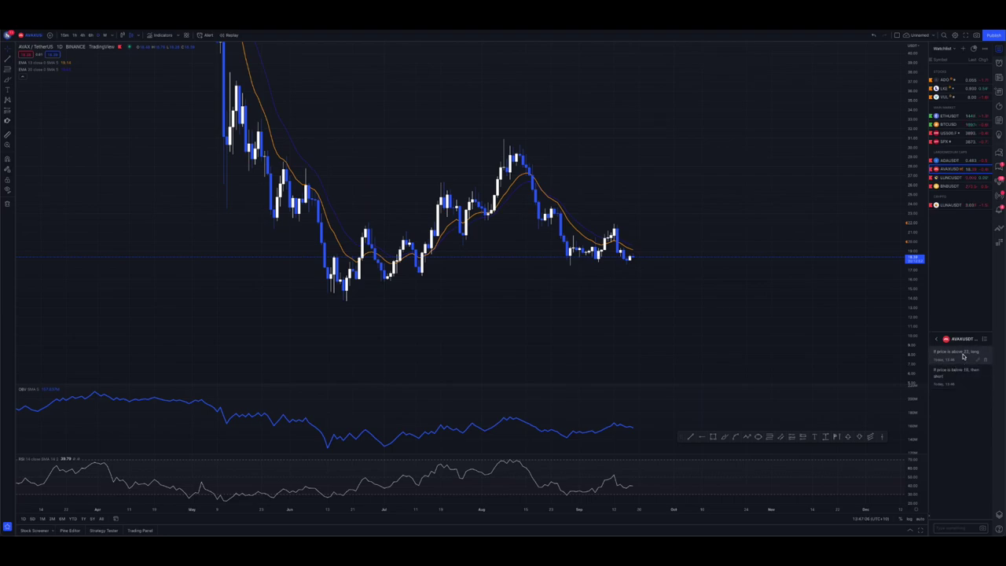
left_click(964, 356)
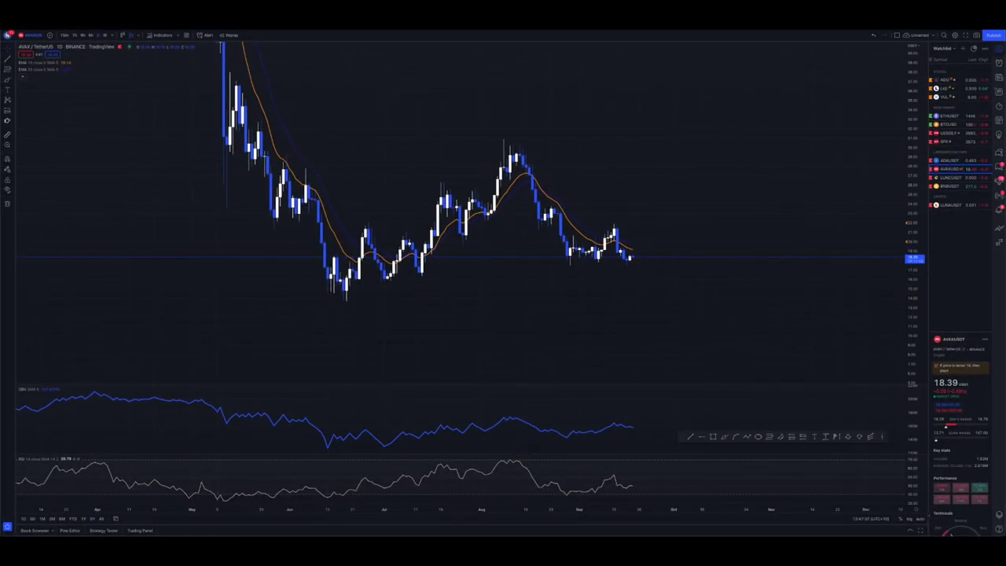
- Start a bar replay of the daily AVAXUSDT chart from a candle in late May 2022
left_click_drag(411, 92, 419, 92)
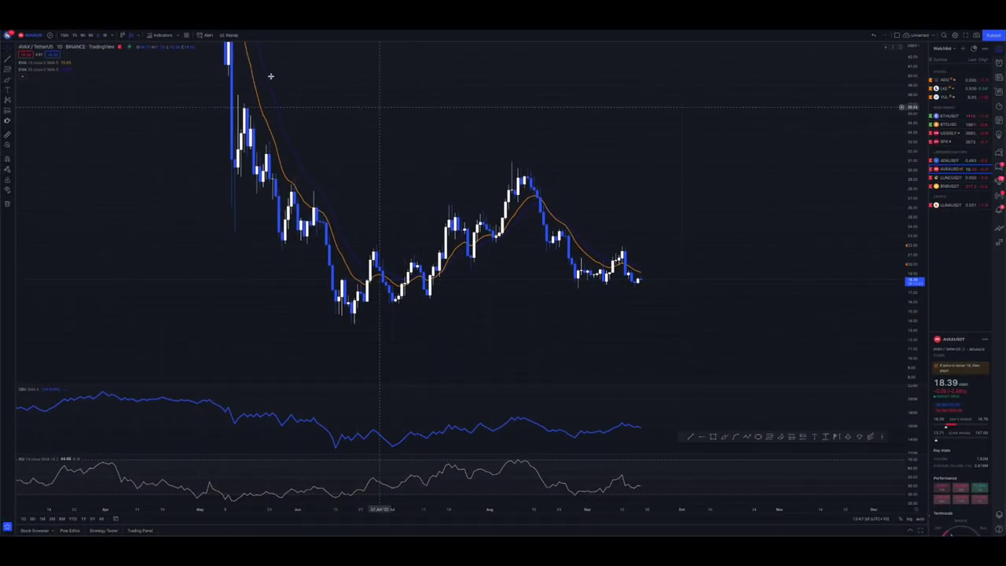
left_click(229, 36)
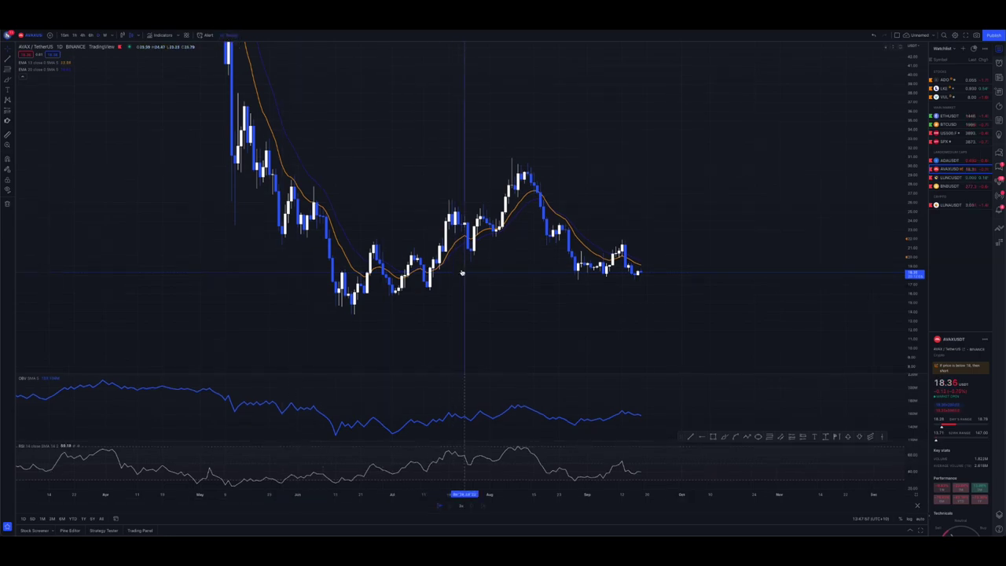
left_click(290, 139)
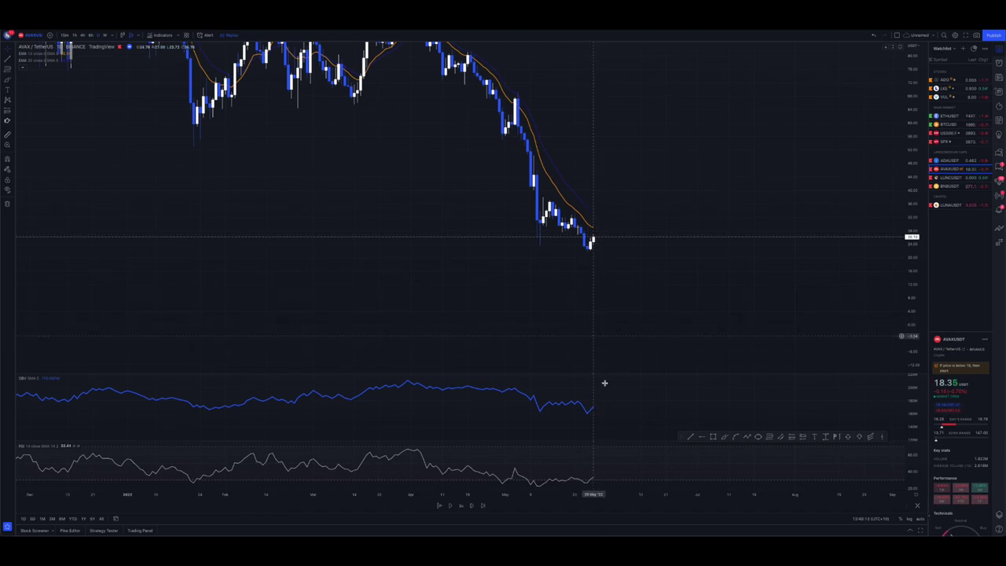
- Advance the replay candle by candle into early June 2022
left_click(471, 508)
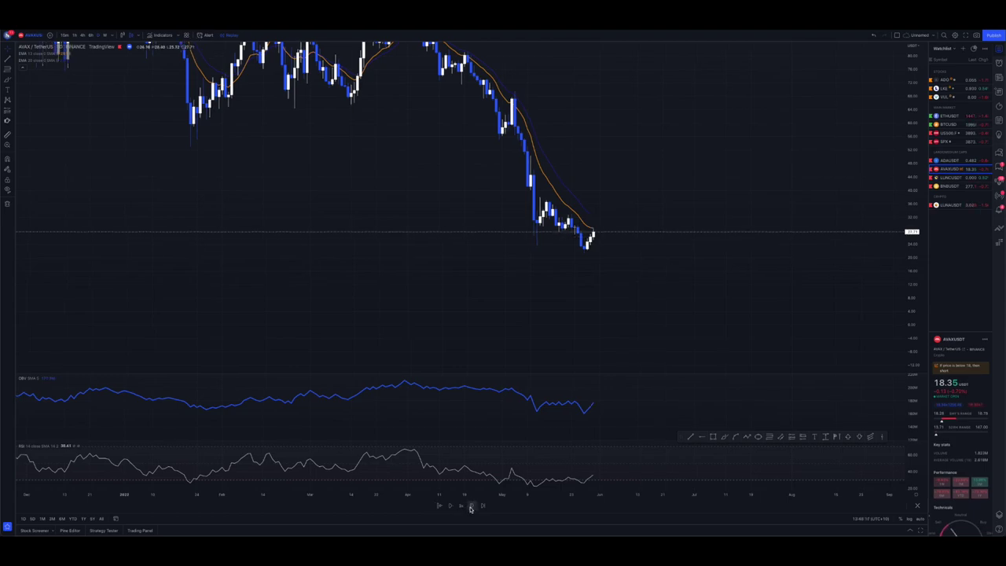
left_click(470, 508)
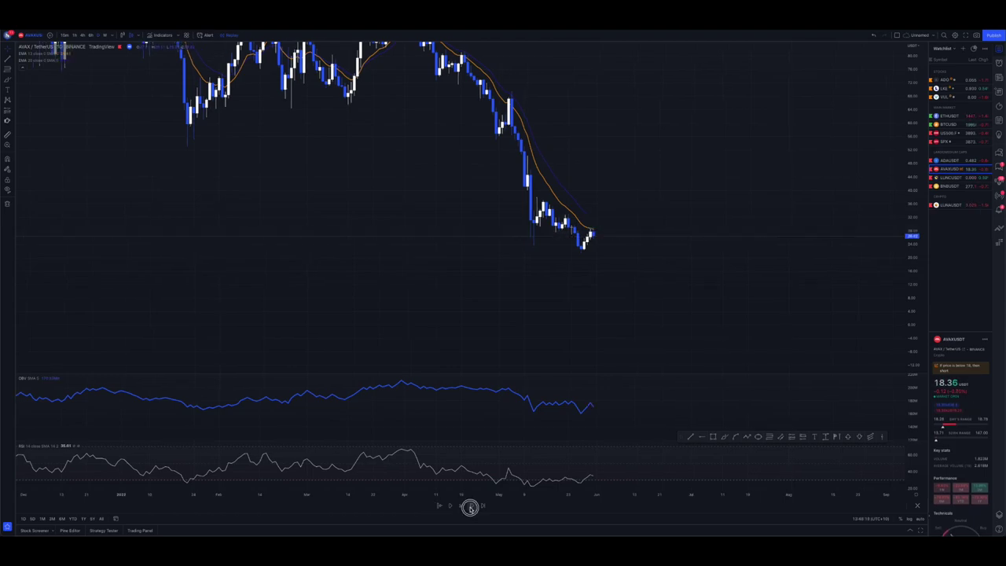
left_click(470, 507)
left_click(470, 508)
left_click(470, 508)
left_click(470, 508)
left_click(470, 508)
left_click(470, 508)
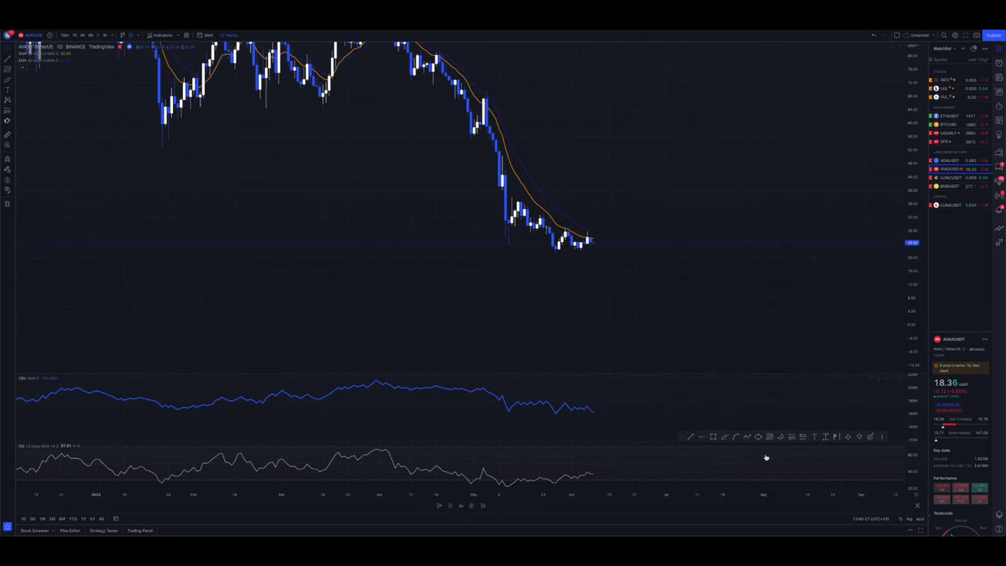
- Draw a horizontal trend line from the late-May low, extending it past the latest candle as support
left_click(692, 437)
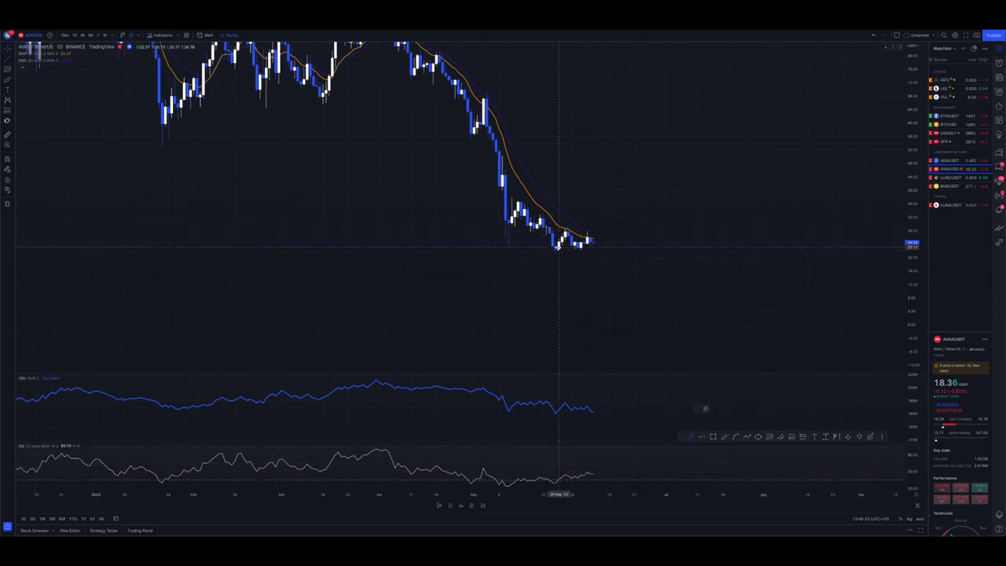
left_click(557, 248)
left_click(708, 261)
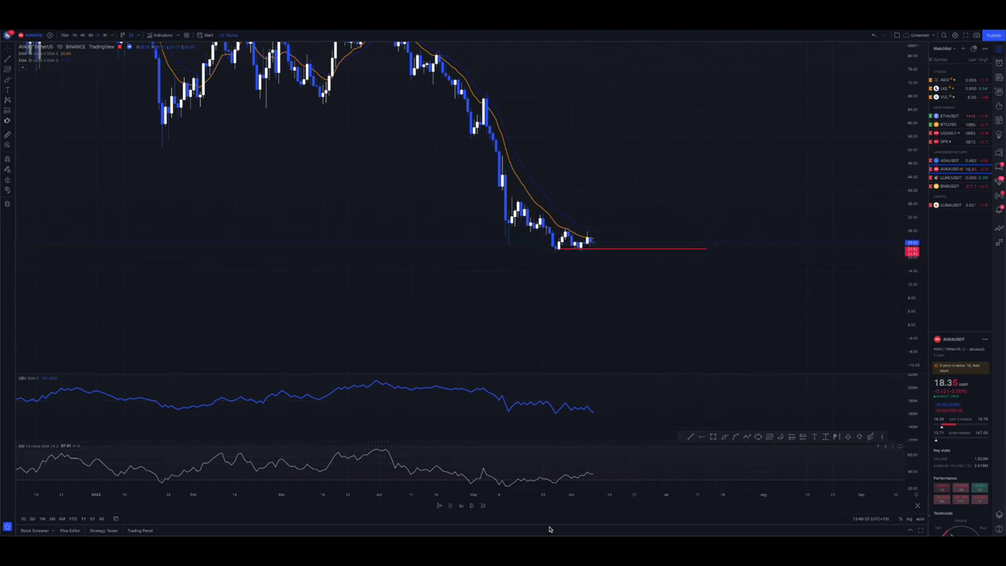
- Advance the replay candle by candle until price breaks below the support line
left_click(470, 506)
left_click(470, 507)
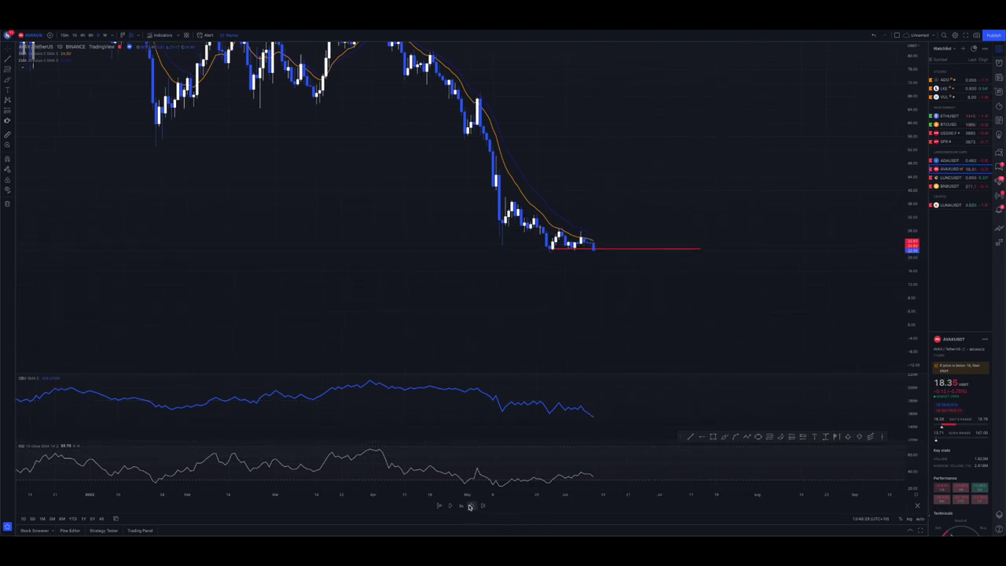
left_click(470, 506)
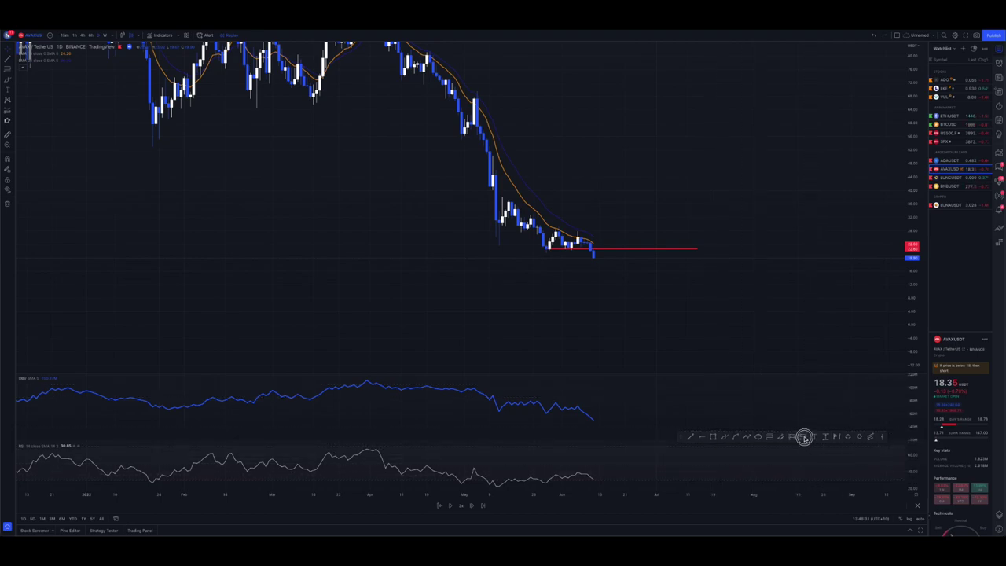
- Place a short position at the breakdown candle and lower its stop level to about 30
left_click(594, 254)
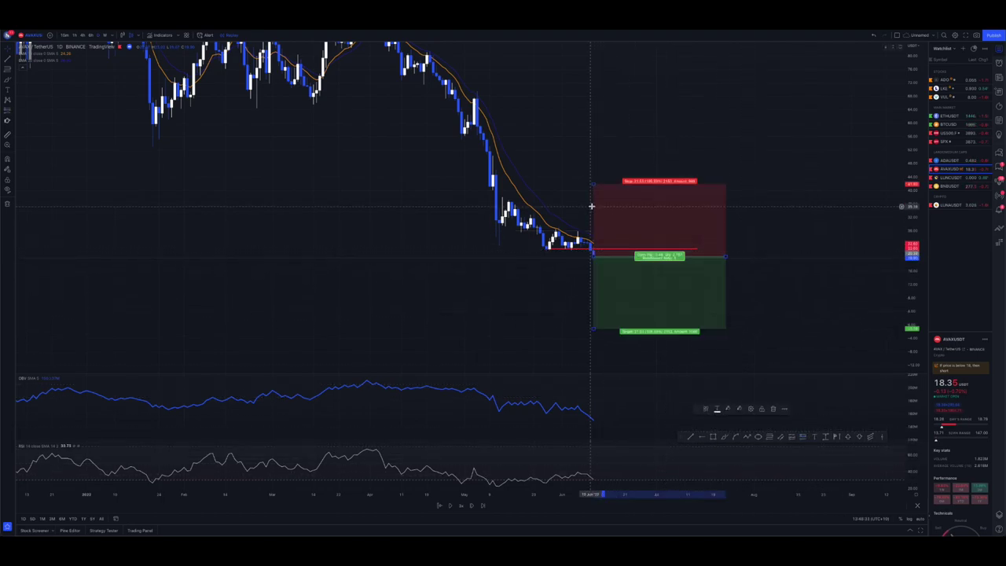
left_click_drag(593, 181, 593, 225)
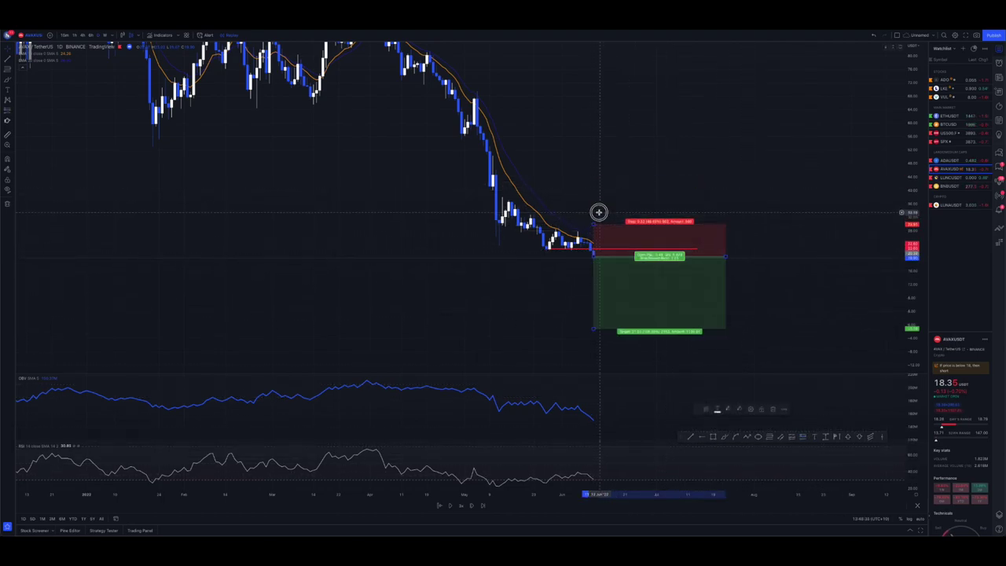
left_click(598, 400)
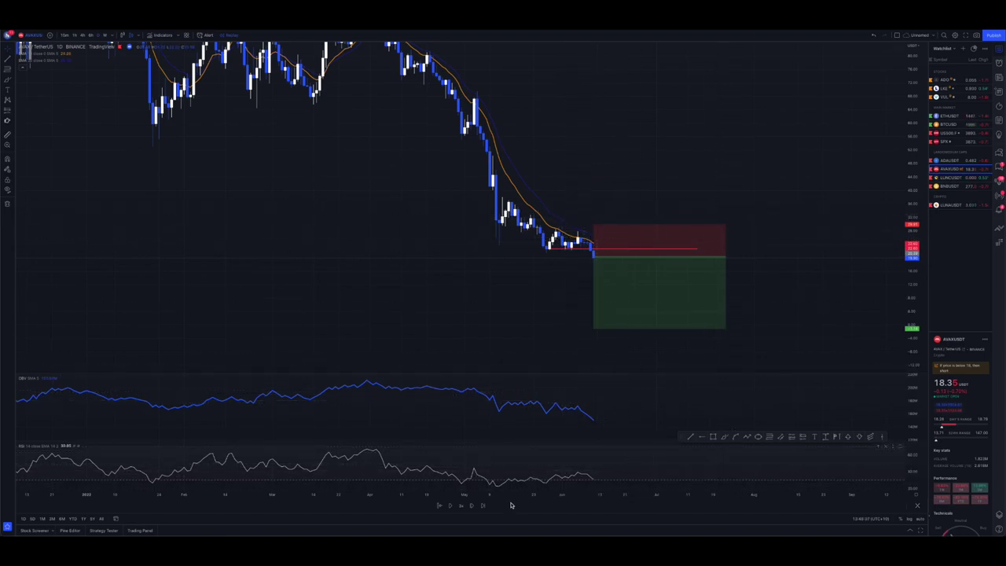
- Advance the replay into August 2022 and extend the short position's end to the candles reaching its stop
left_click(473, 504)
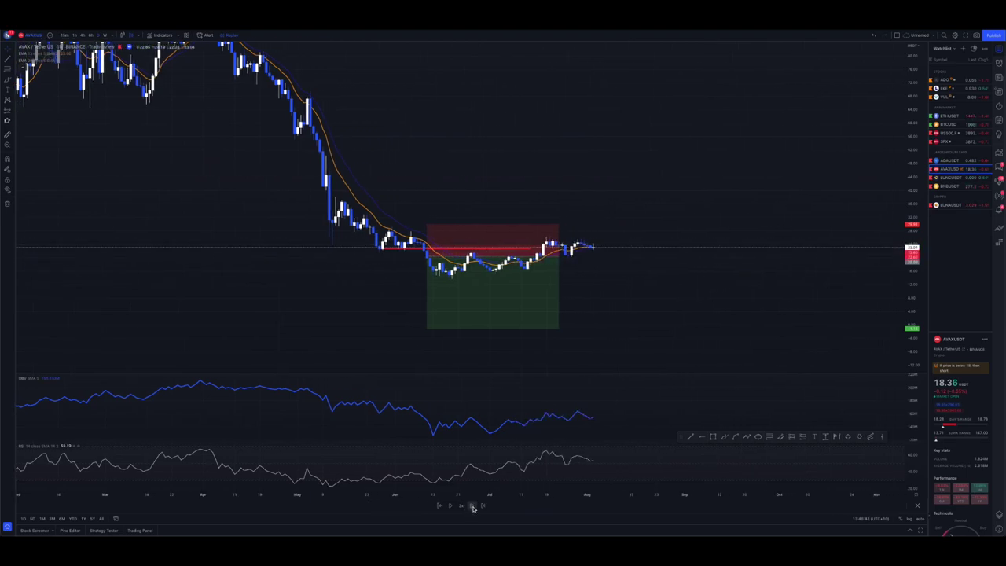
left_click(472, 507)
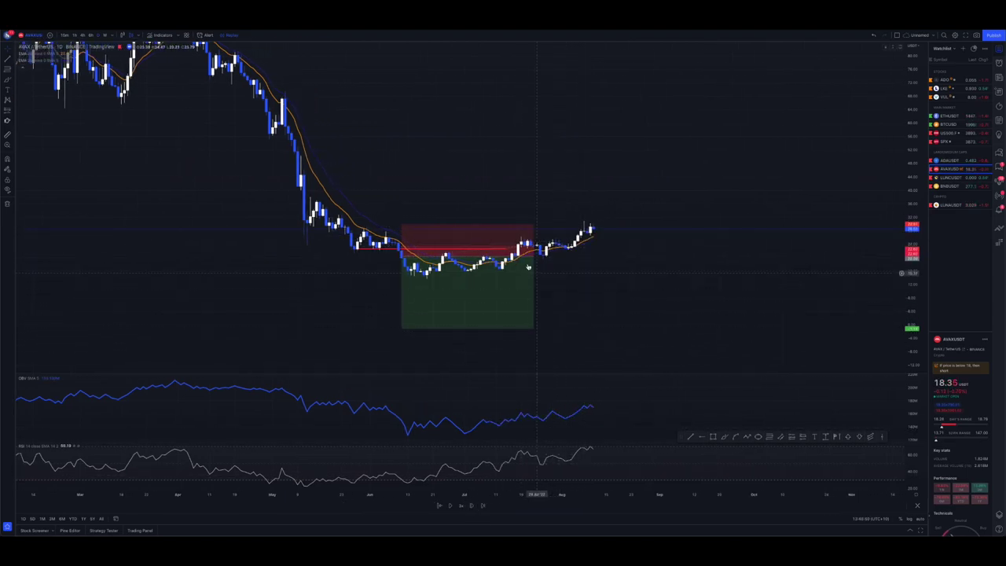
left_click_drag(532, 261, 583, 261)
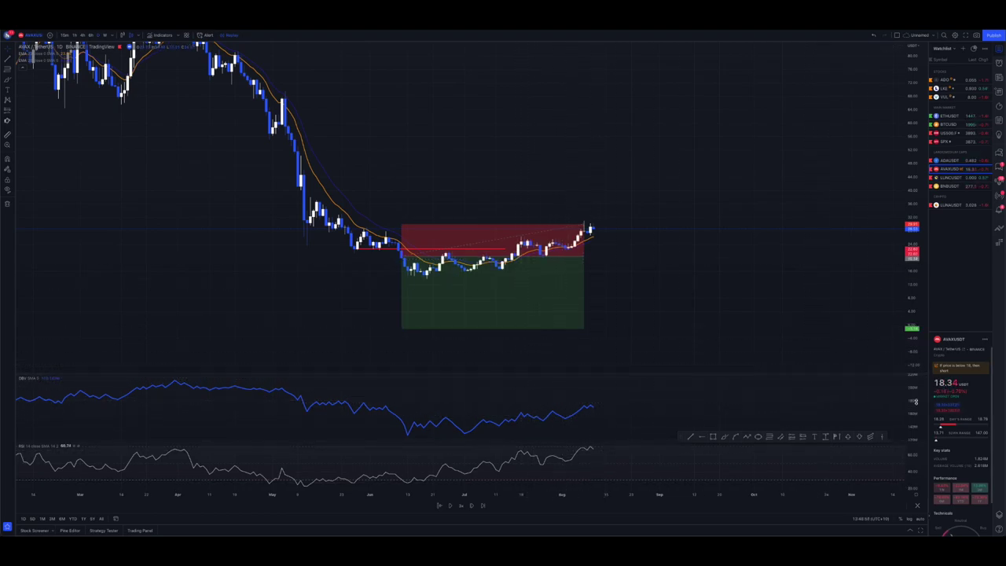
- Delete the short position and the support trend line from the chart
left_click_drag(813, 382, 826, 361)
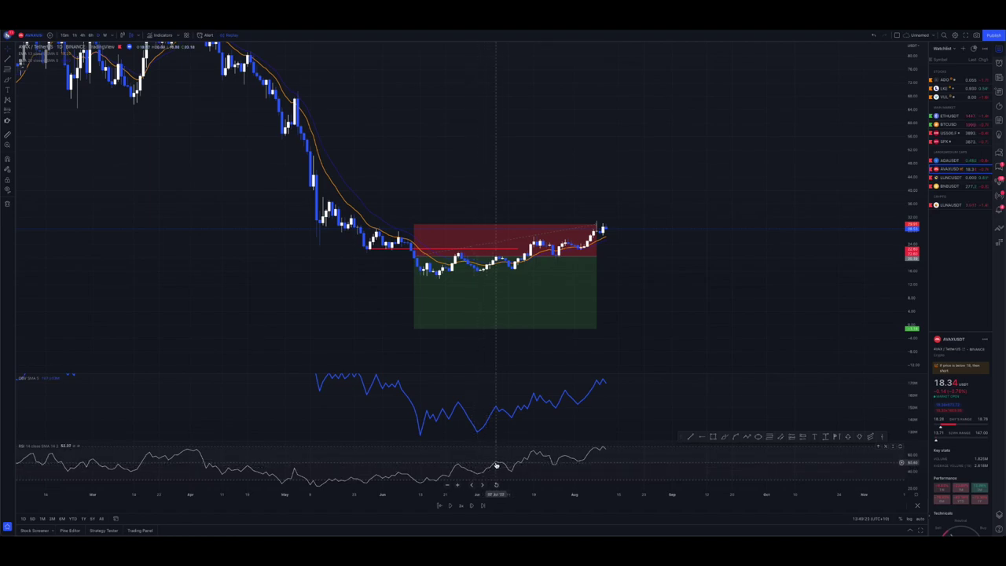
mouse_move(578, 262)
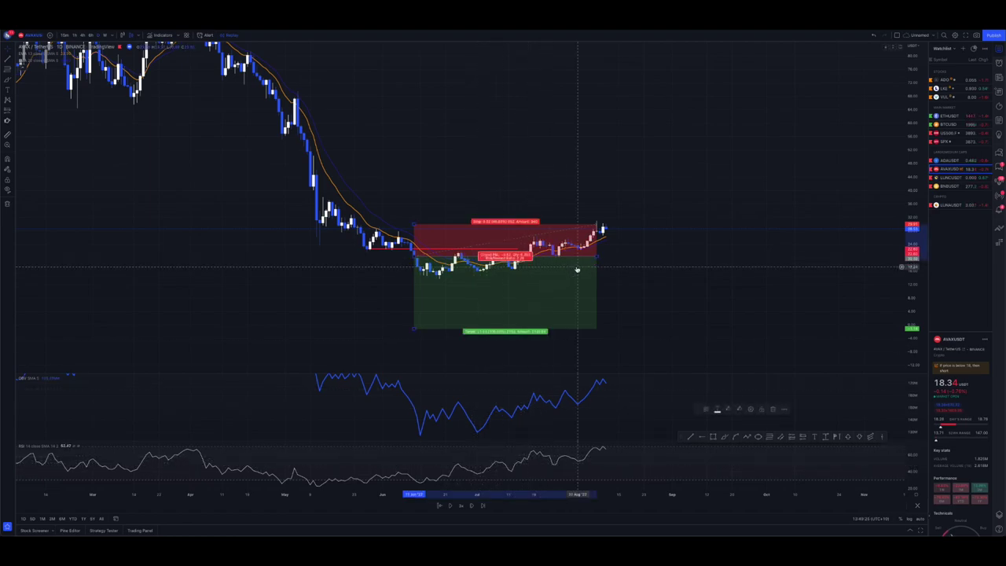
key("Delete")
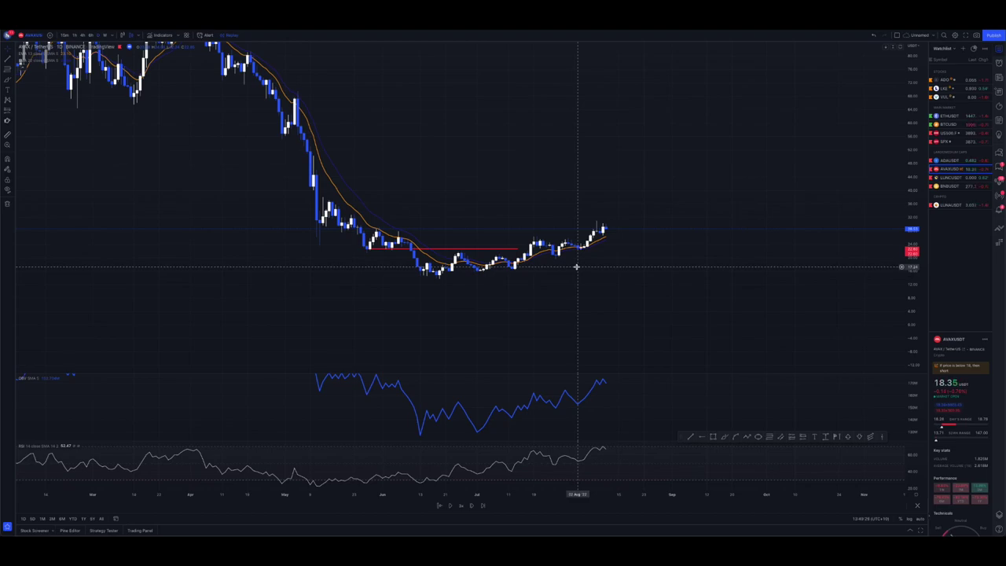
left_click_drag(557, 209, 452, 251)
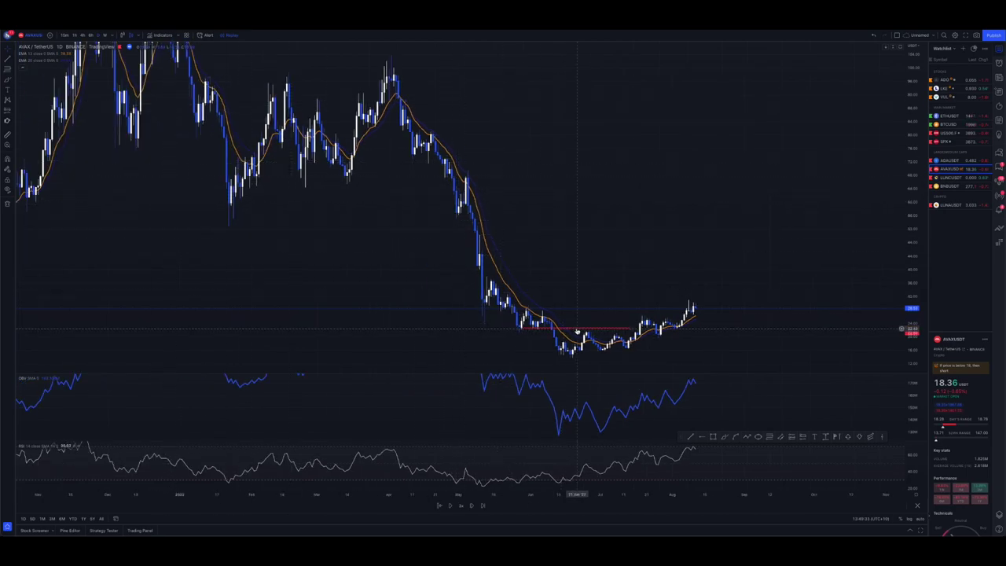
key("Delete")
- Review the AVAXUSDT price history back to 2021 and return to the latest replay candle
left_click_drag(485, 222, 729, 296)
left_click_drag(912, 132, 905, 226)
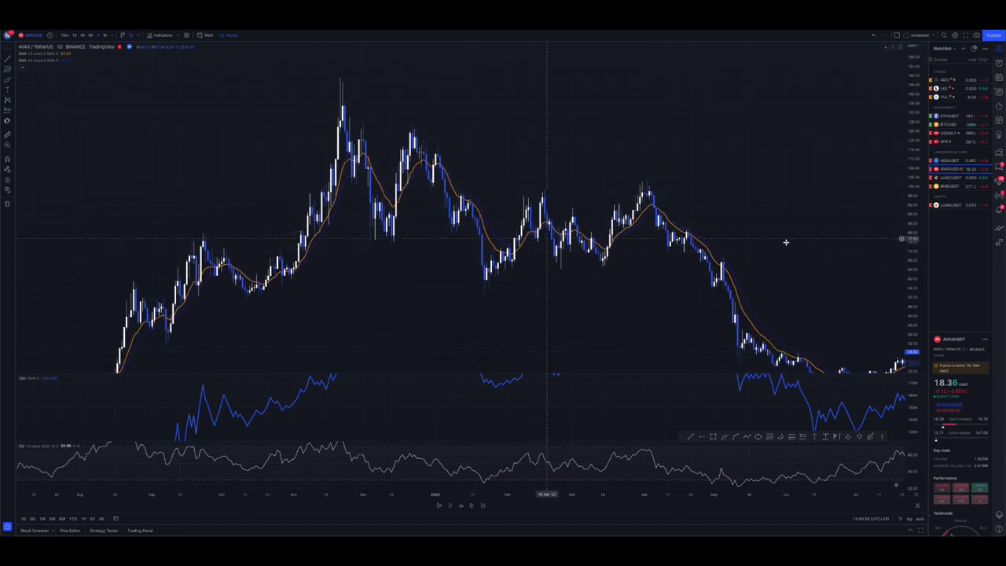
left_click_drag(786, 242, 533, 168)
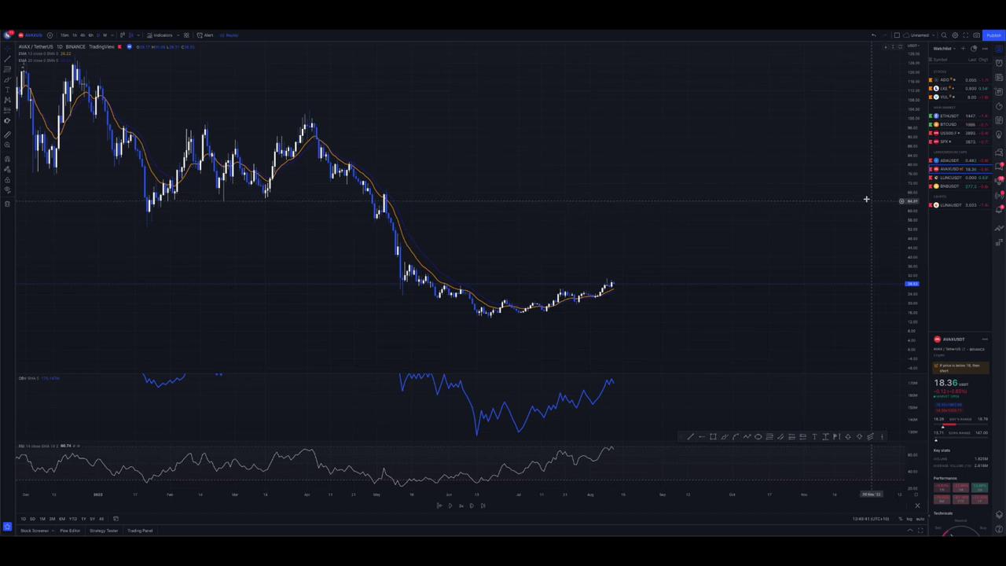